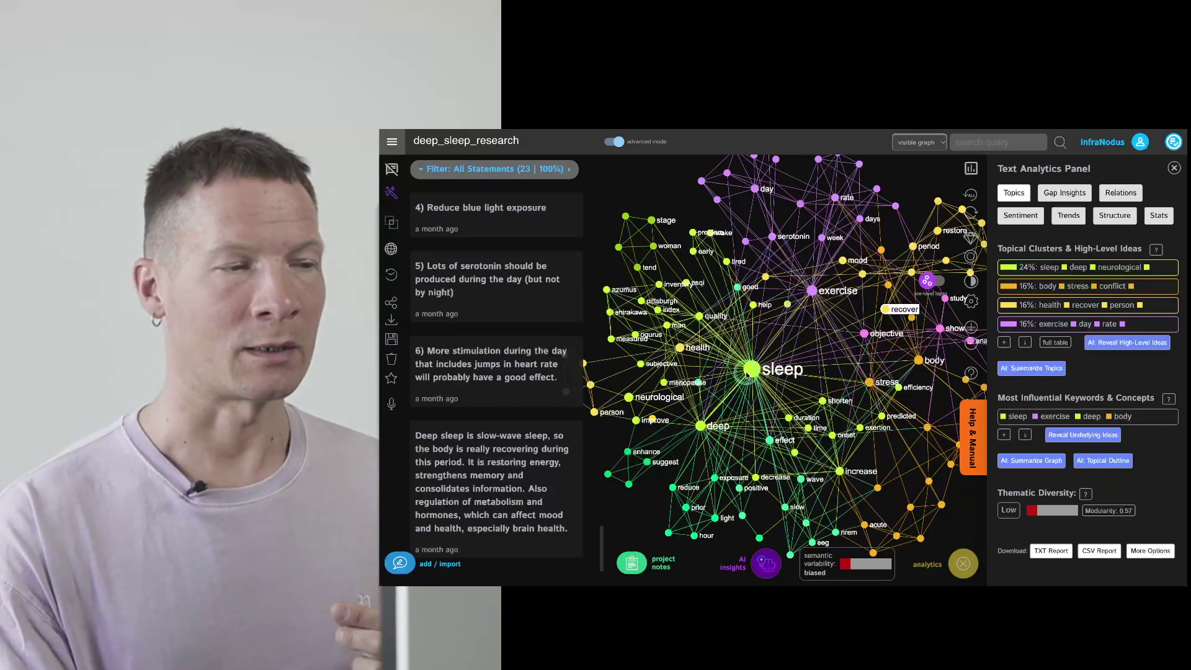
View statements for the sleep-deep-neurological, body-stress-conflict and health-recover-person topics.
scroll(748, 374, up, 3)
drag(780, 384, 765, 399)
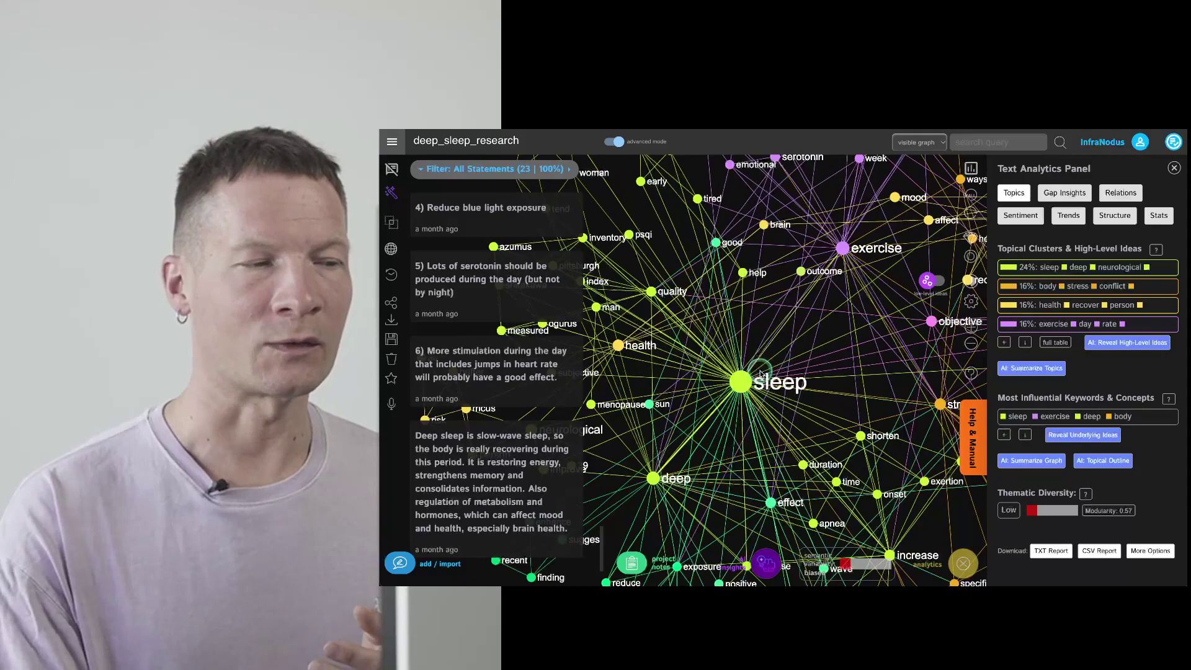
scroll(776, 389, down, 5)
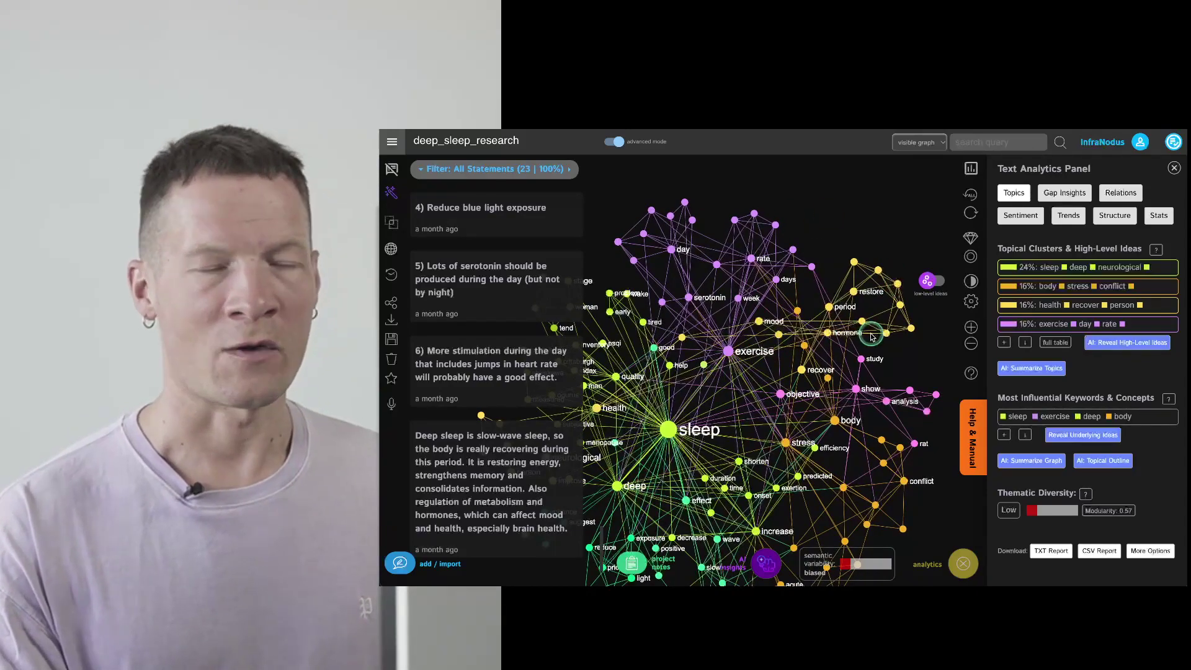
scroll(871, 337, up, 5)
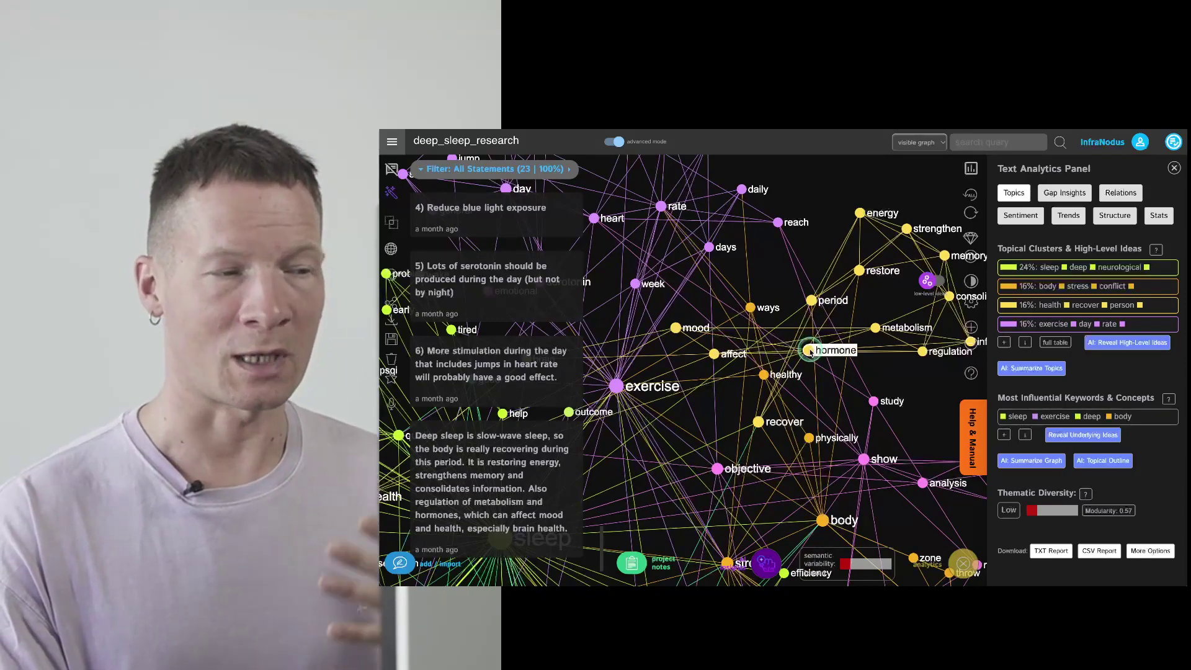
scroll(811, 352, down, 5)
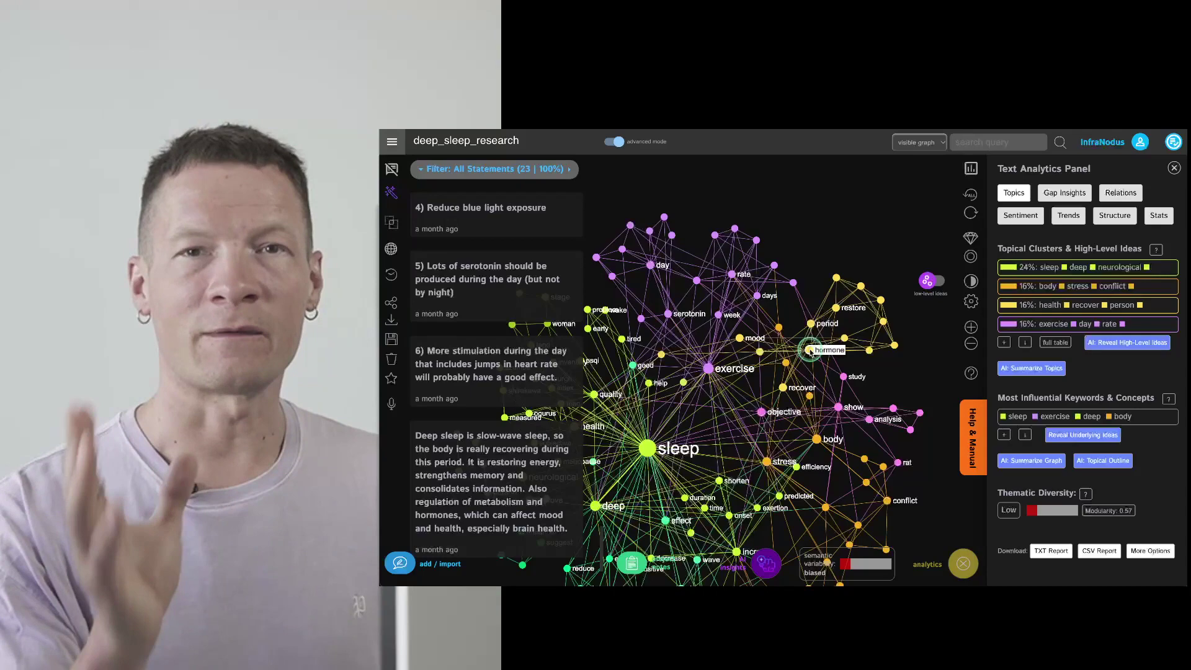
scroll(672, 416, down, 5)
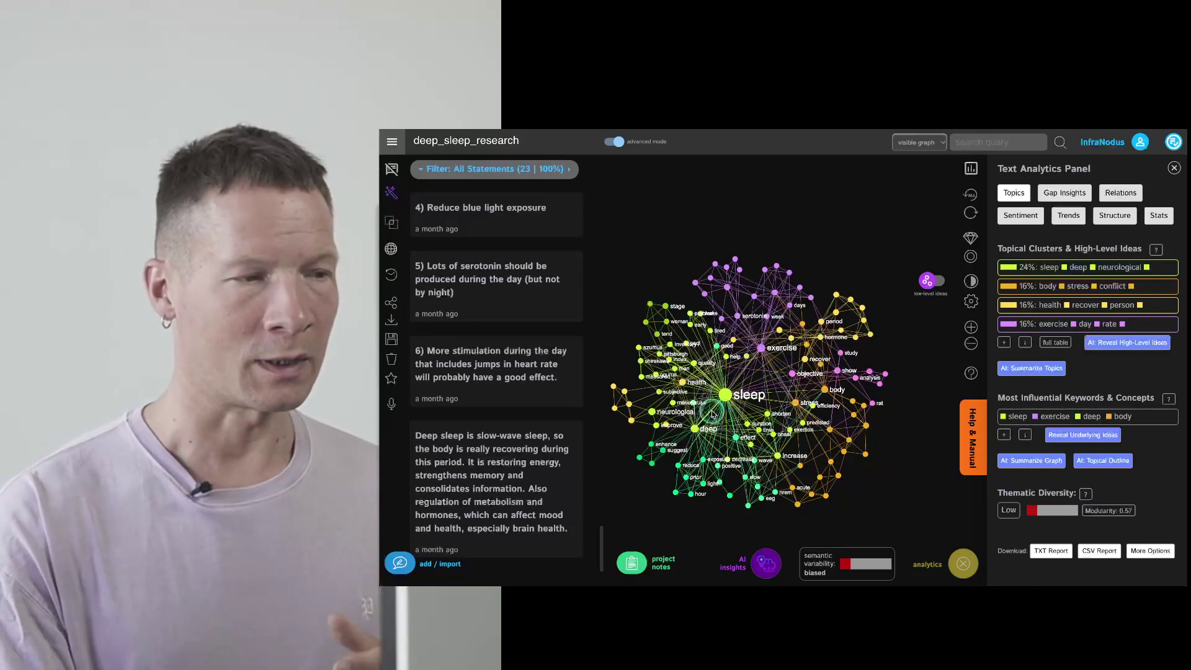
scroll(792, 372, up, 3)
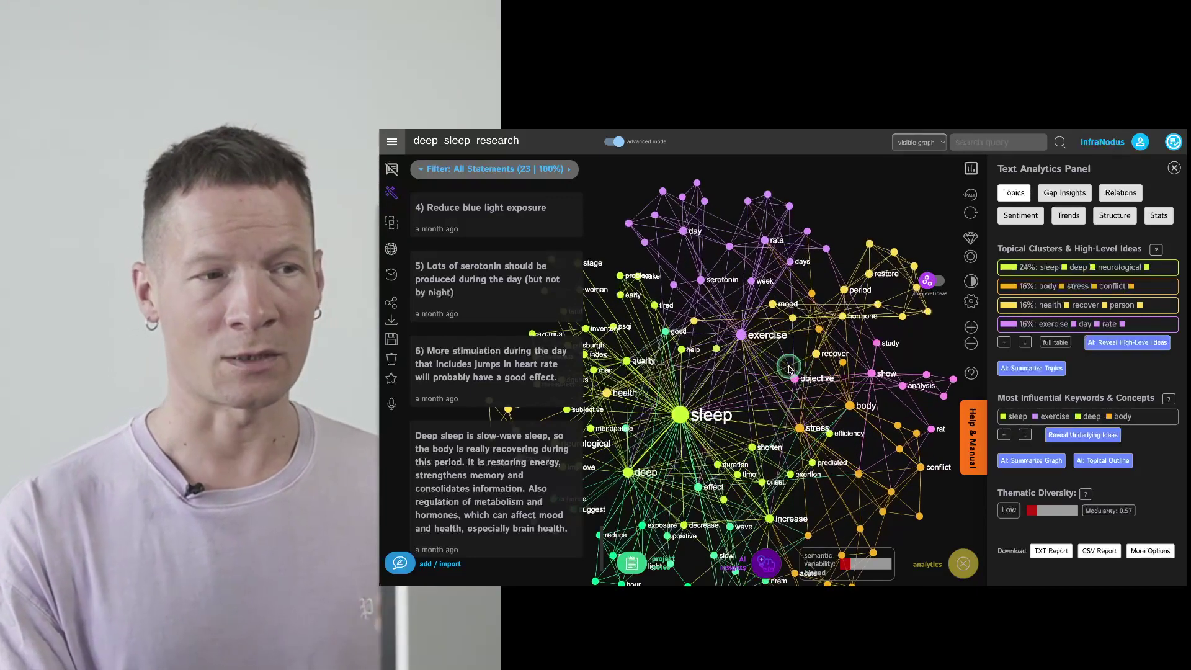
click(1154, 271)
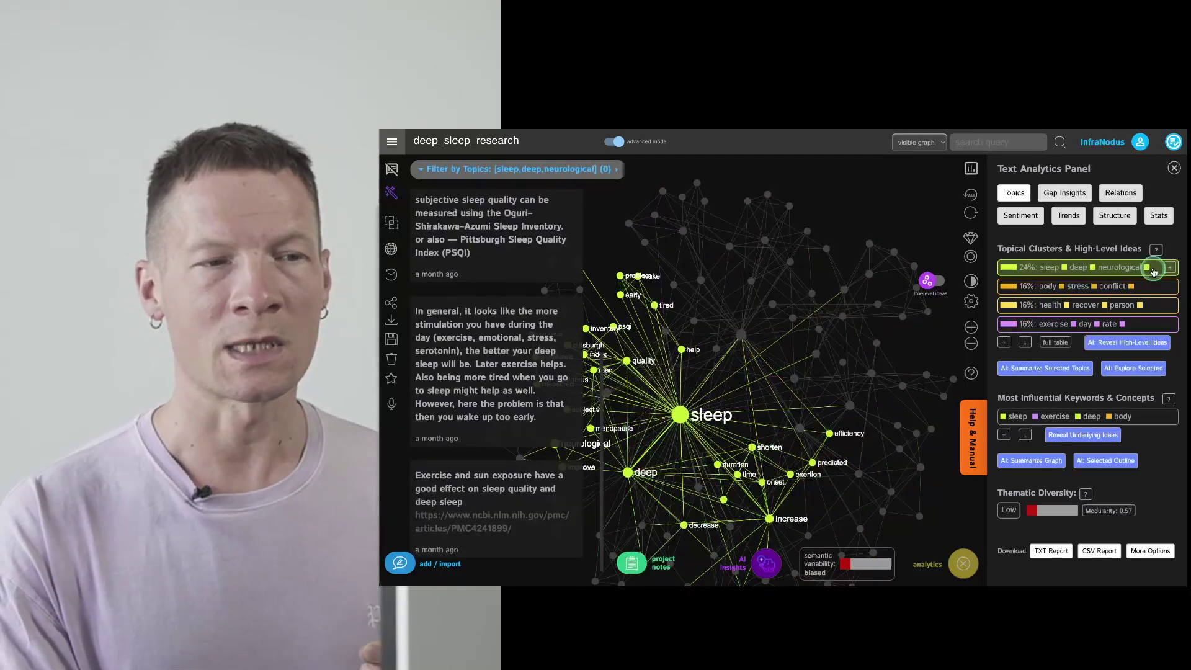
click(1146, 287)
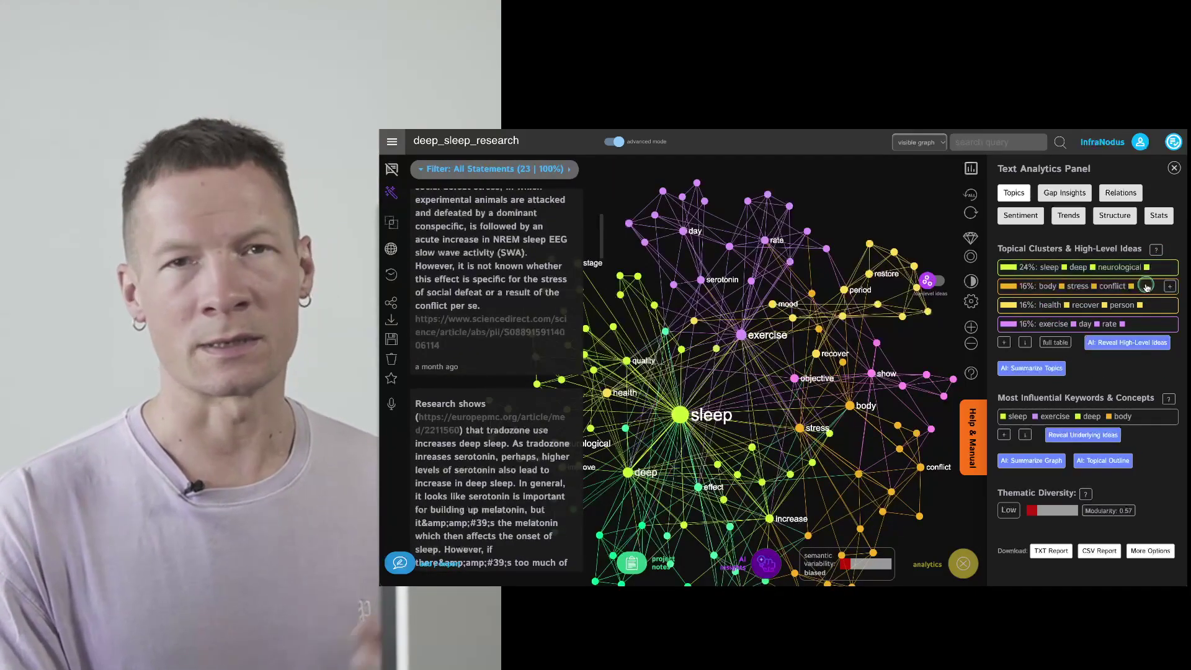
click(1154, 306)
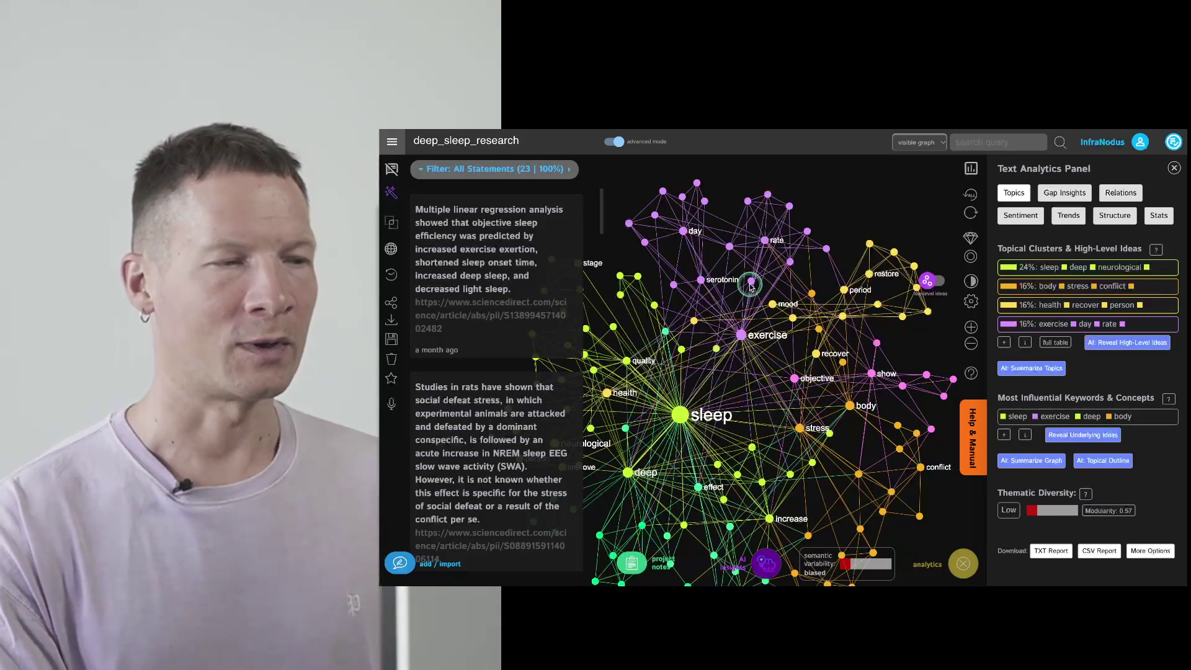
Read the thematic diversity score explanation, then close it.
drag(726, 358, 778, 321)
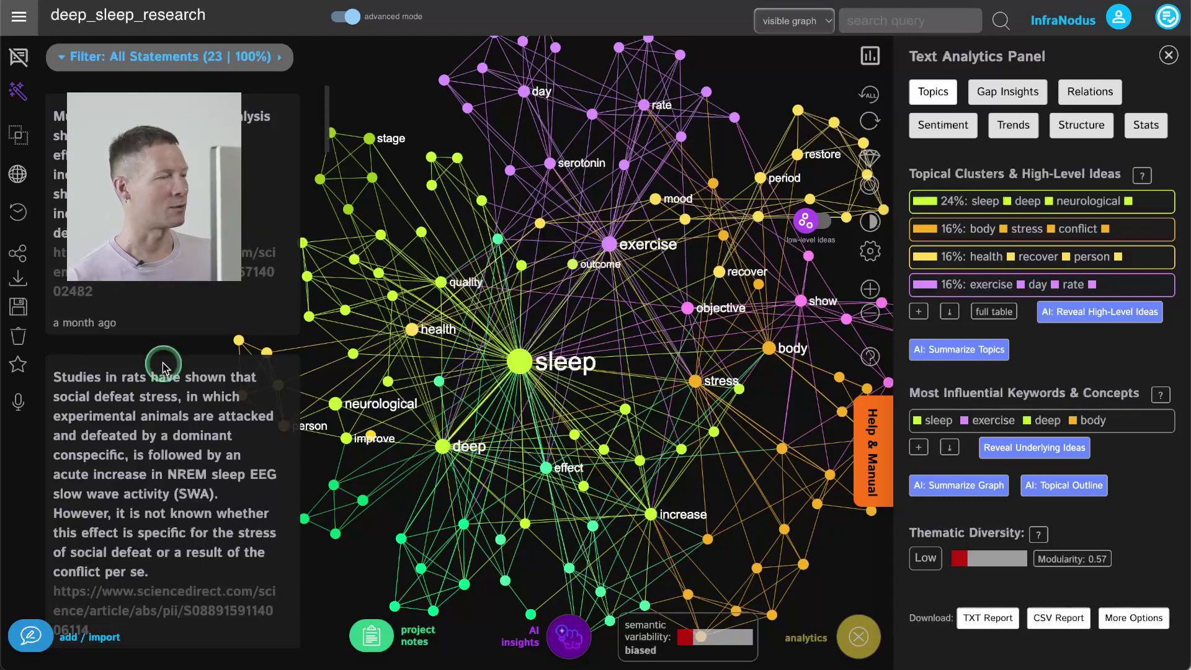
scroll(163, 366, down, 15)
scroll(163, 366, down, 15)
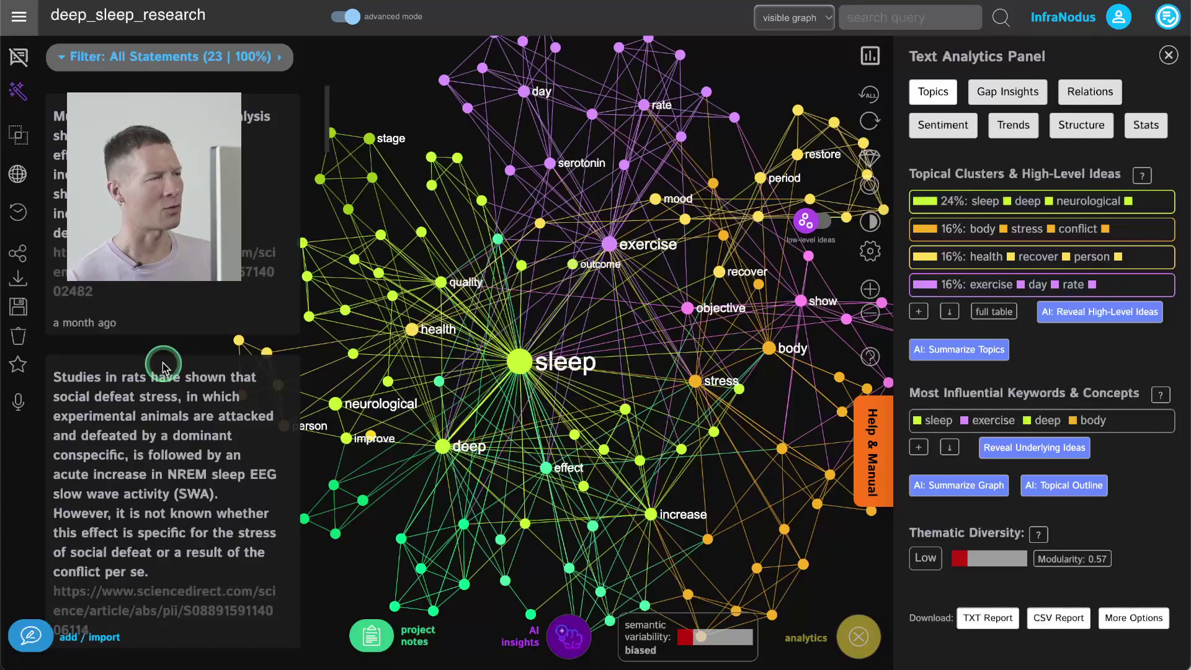
scroll(163, 366, down, 15)
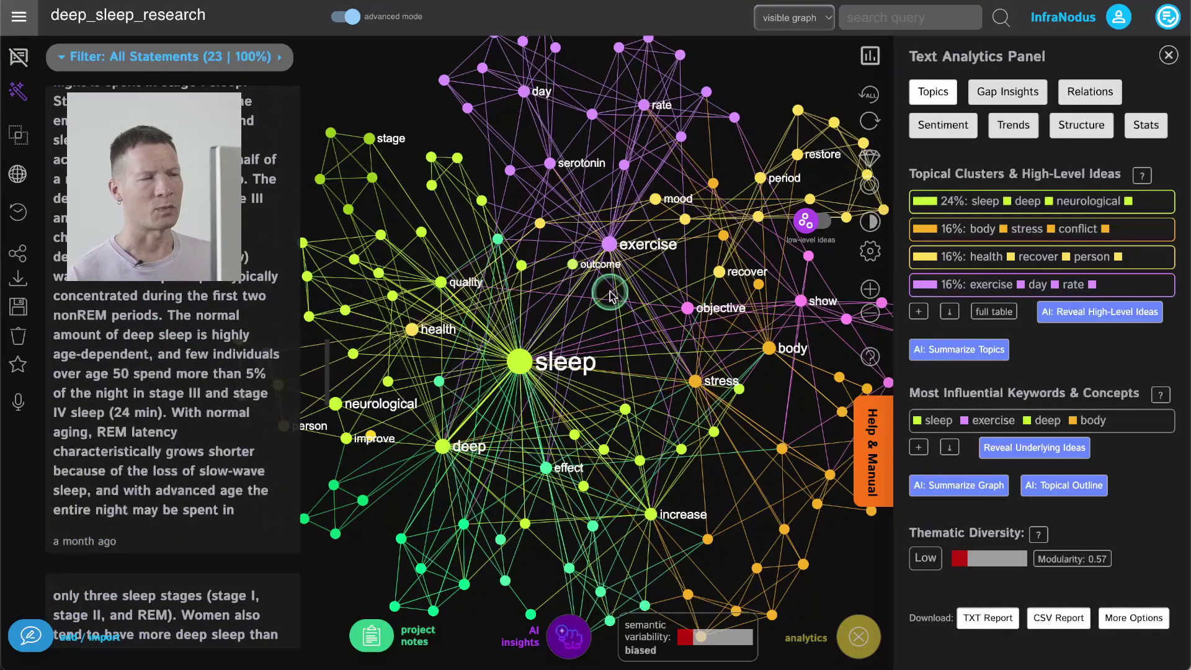
drag(611, 295, 647, 287)
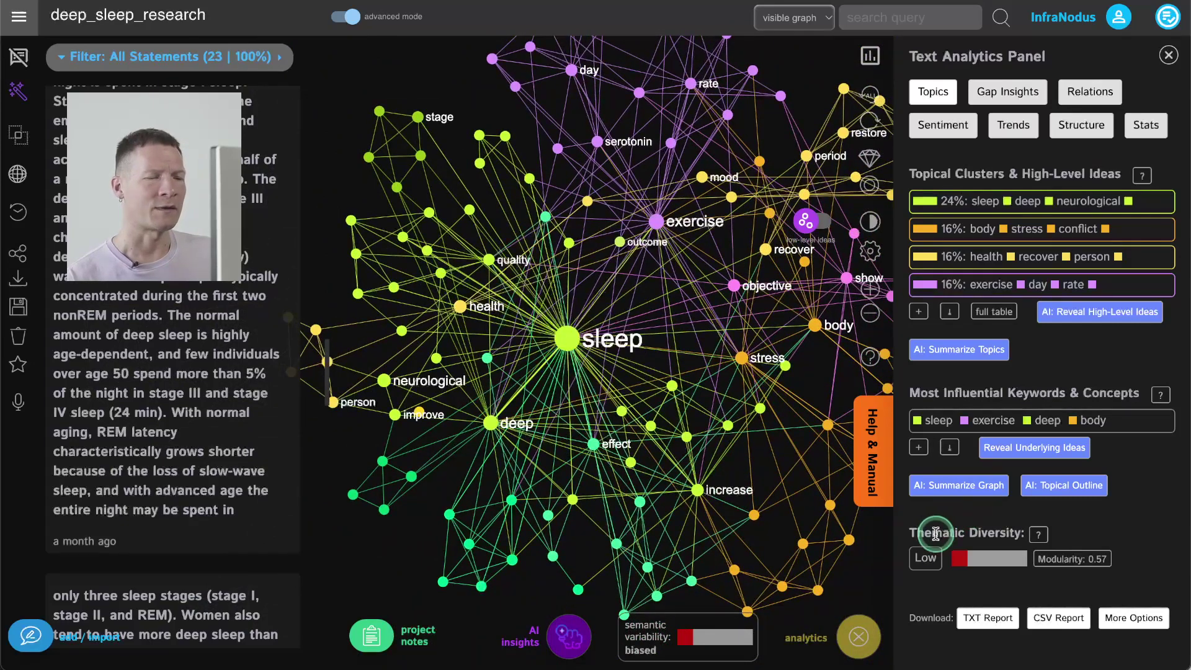
drag(931, 533, 989, 533)
click(956, 539)
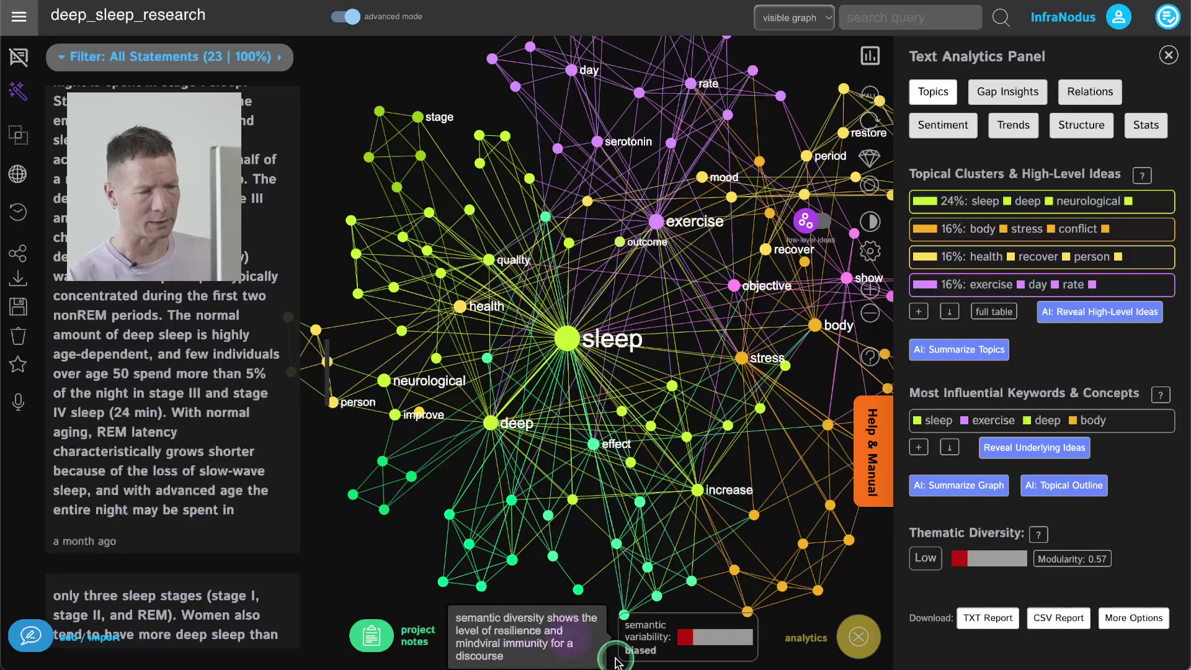
click(928, 559)
scroll(995, 594, down, 4)
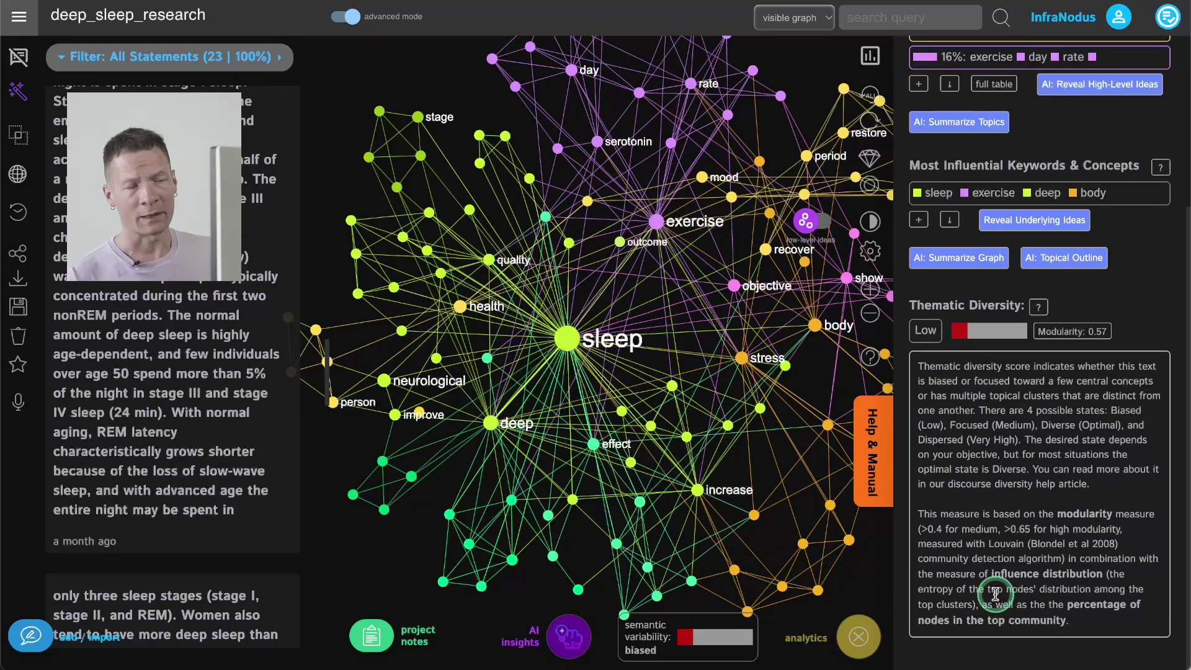
scroll(997, 523, up, 2)
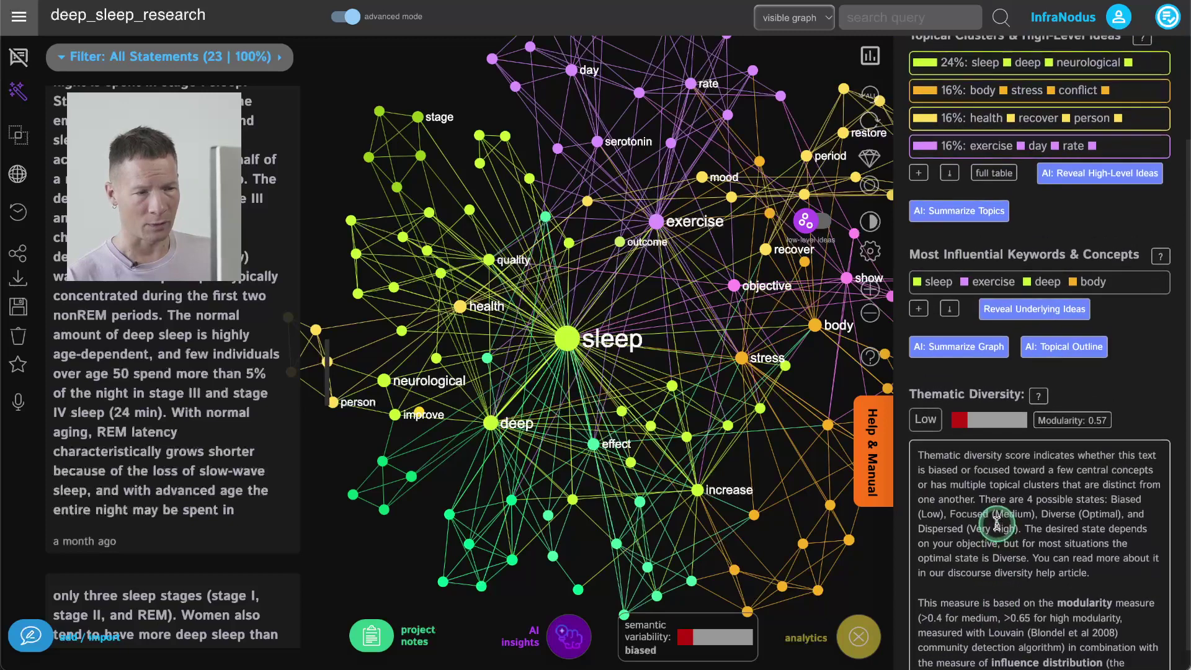
click(928, 420)
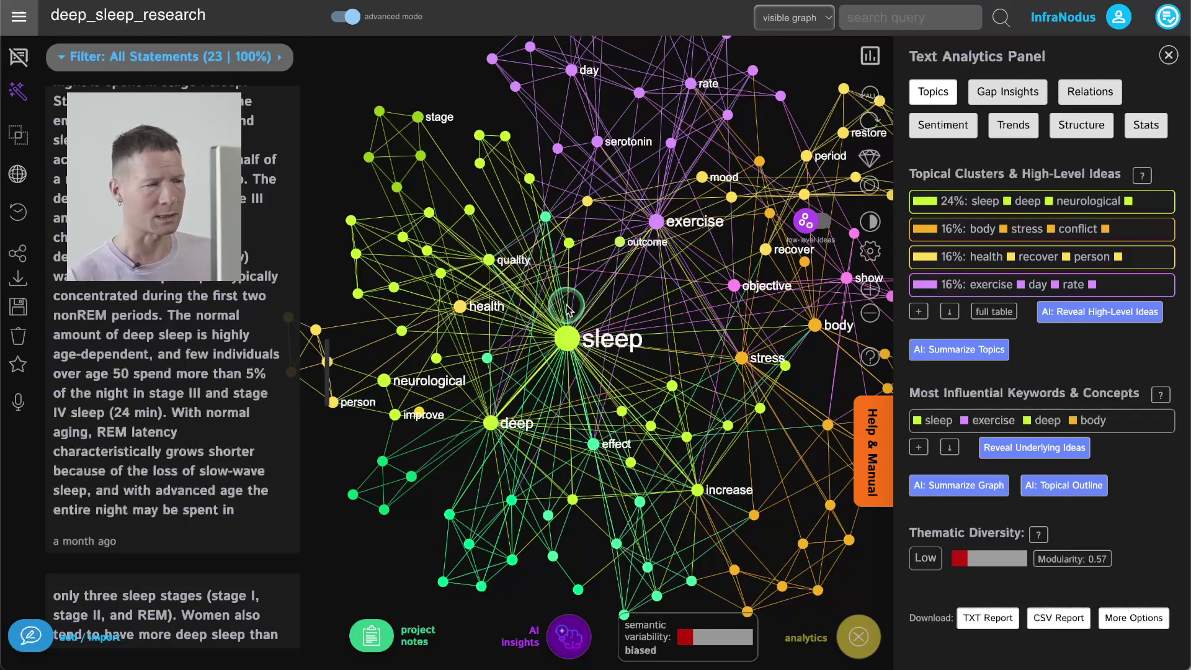
Highlight one statement's concepts in the graph, then deselect it to restore the full graph.
drag(657, 329, 607, 374)
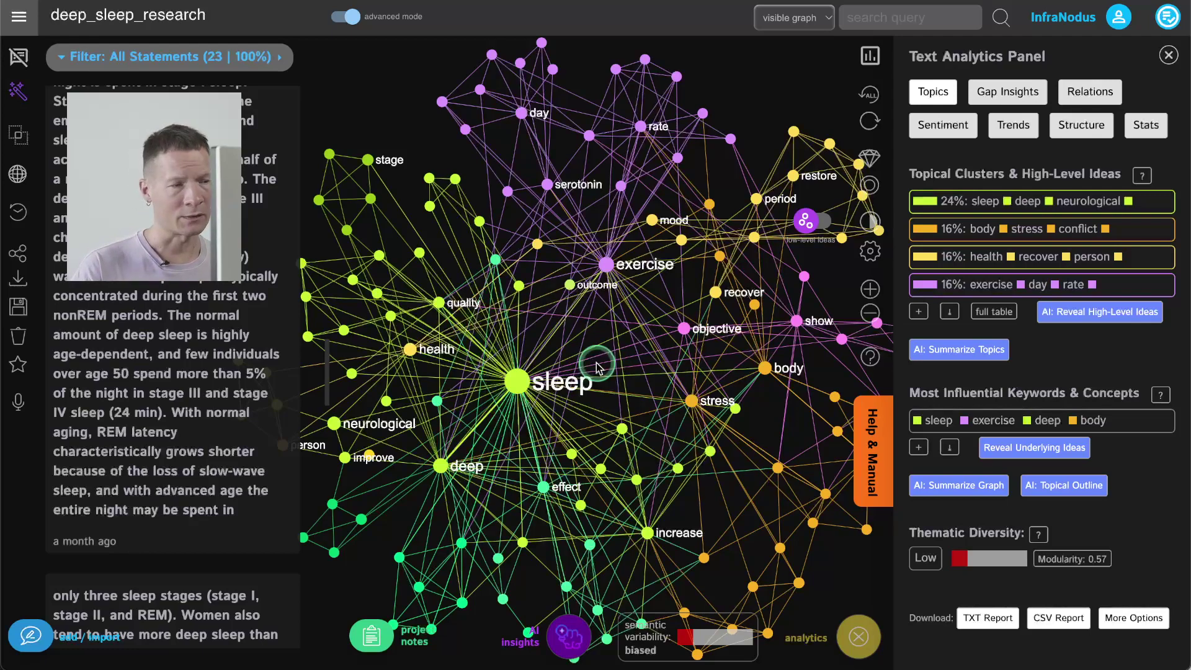
drag(643, 344, 522, 383)
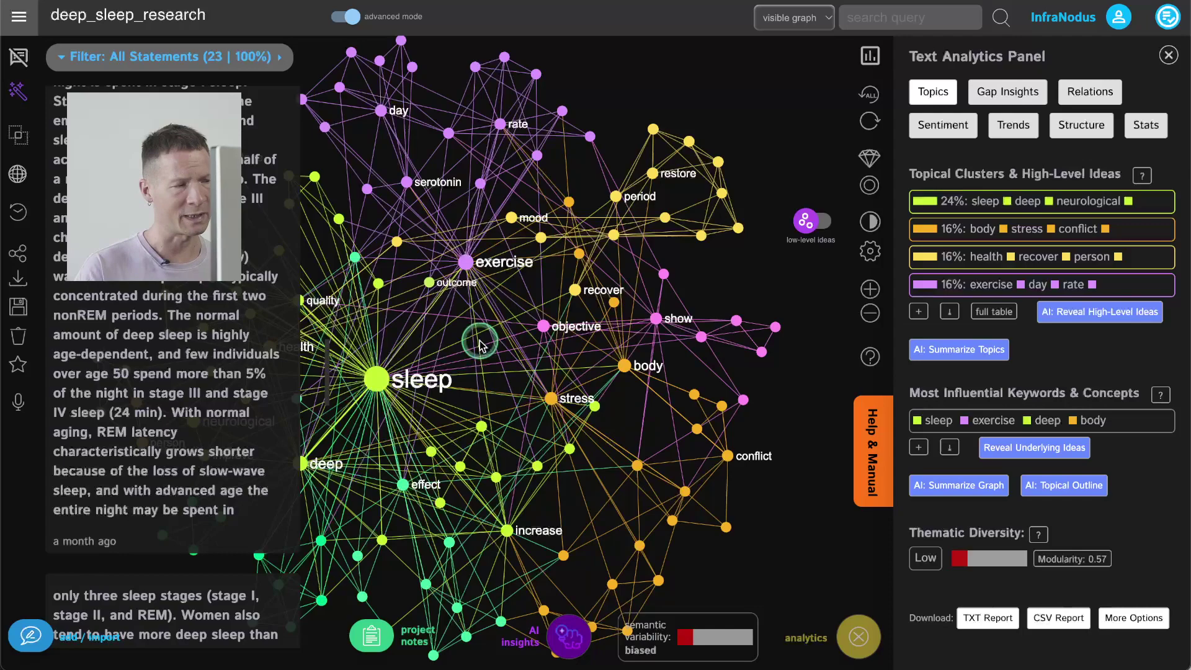
scroll(213, 366, down, 5)
scroll(213, 366, down, 5)
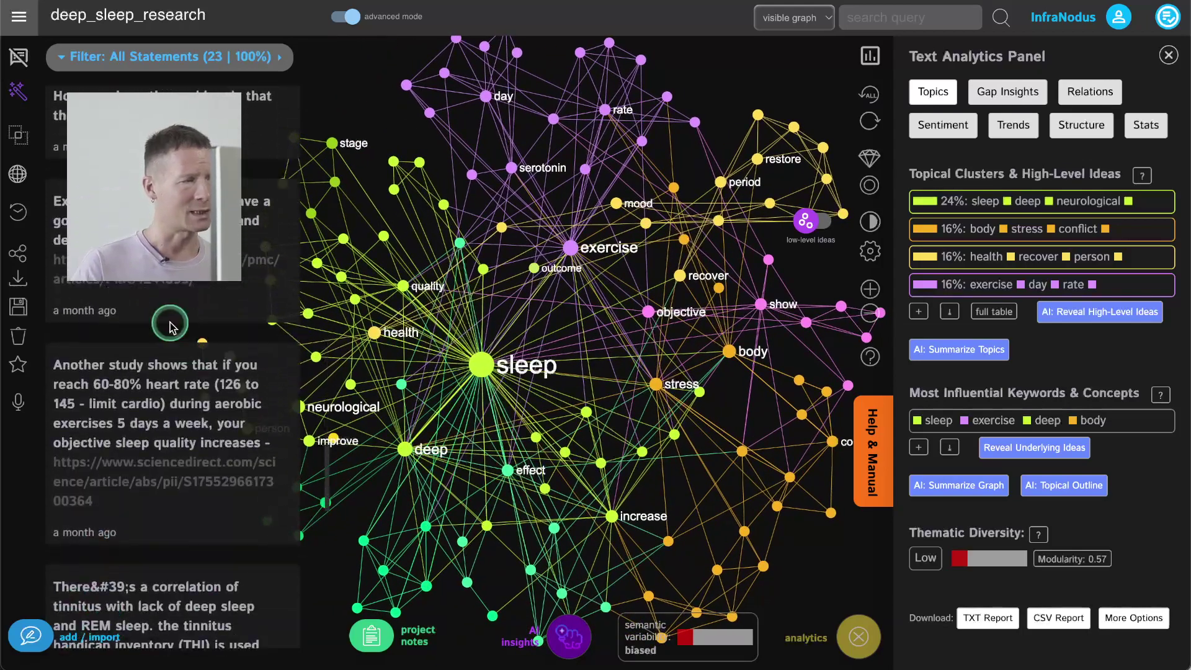
scroll(169, 322, up, 7)
click(136, 287)
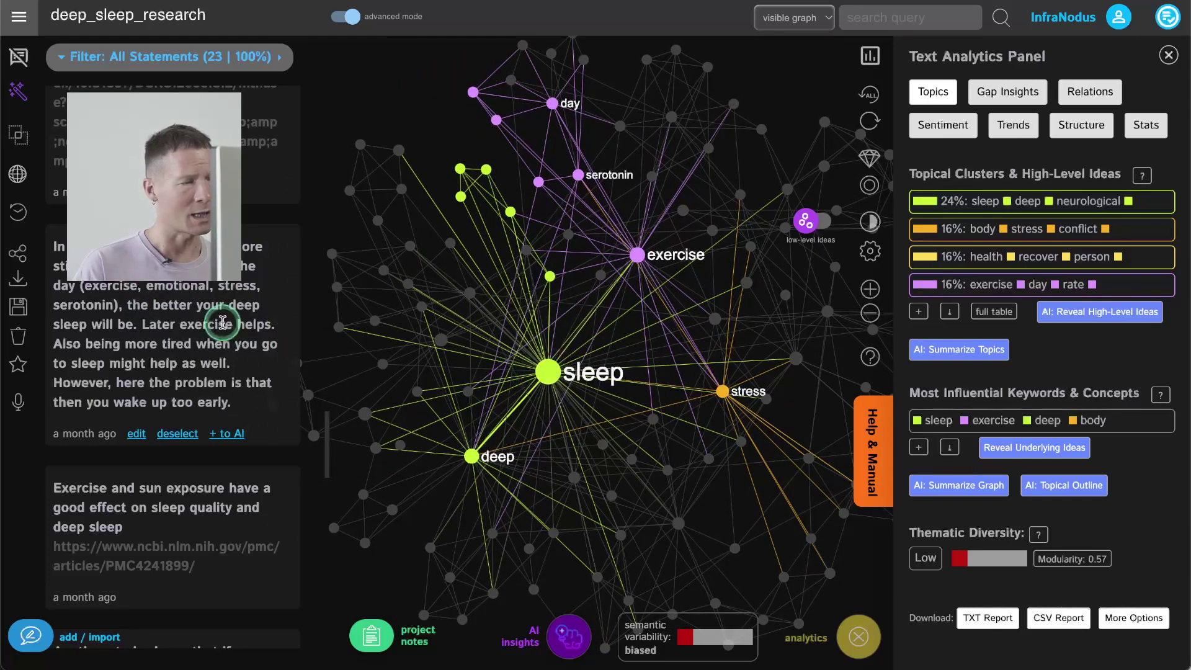
click(229, 368)
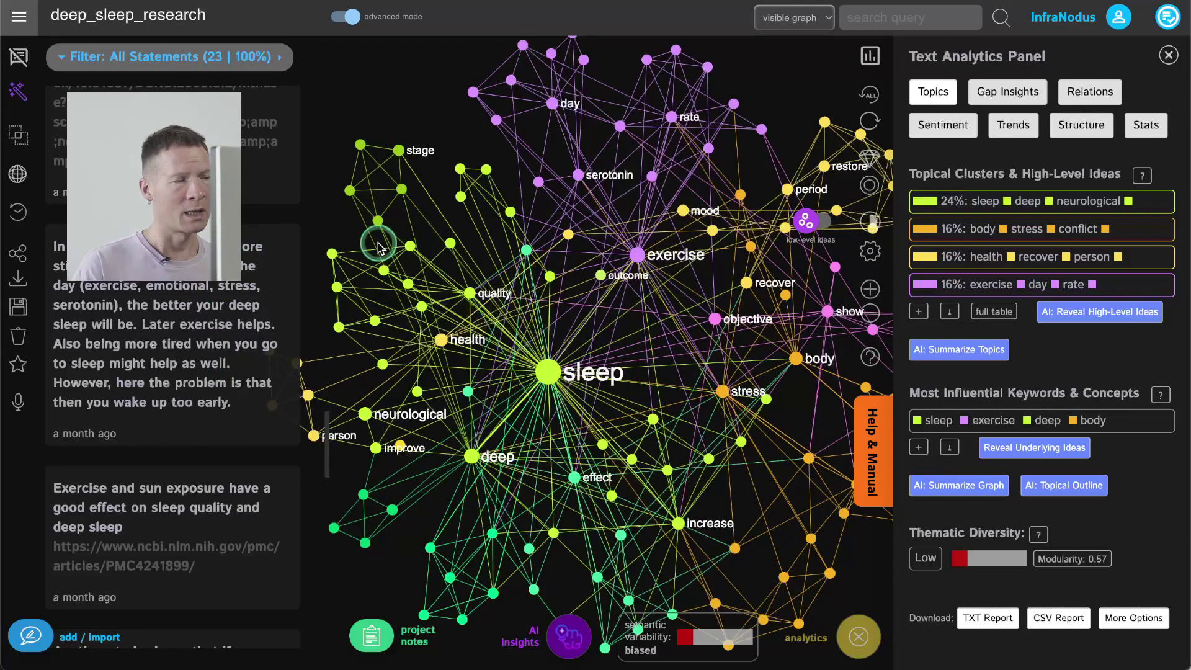
Filter statements by sleep, briefly add deep, then reset to all statements.
scroll(197, 421, down, 5)
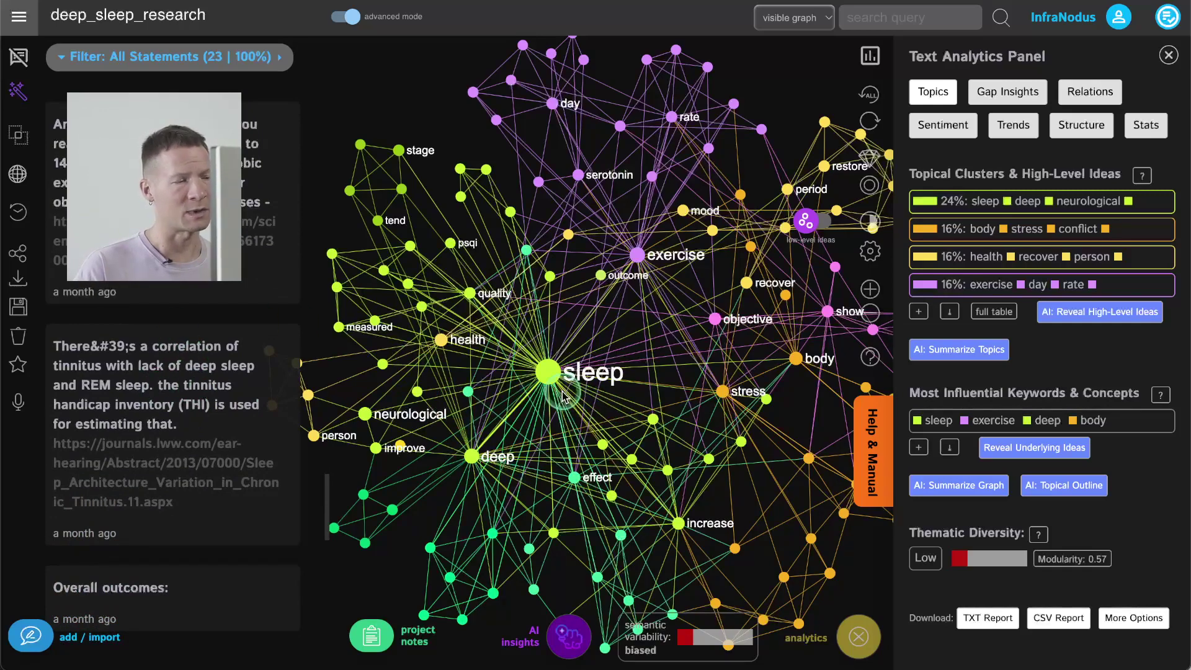
click(555, 372)
click(472, 457)
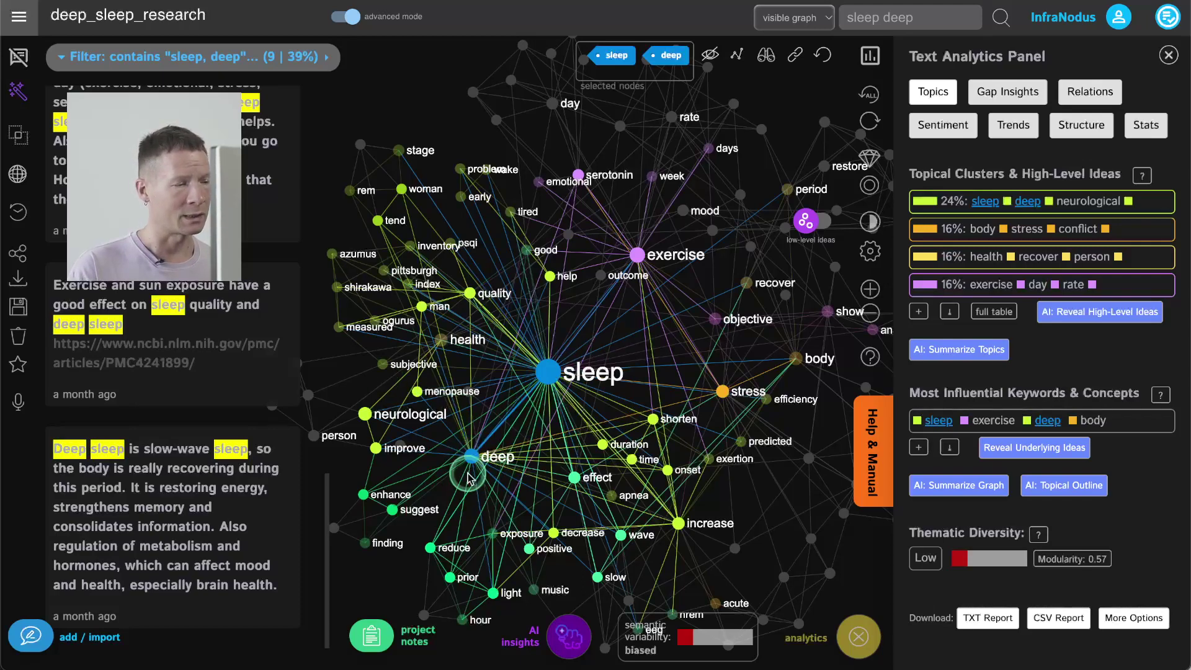
click(473, 458)
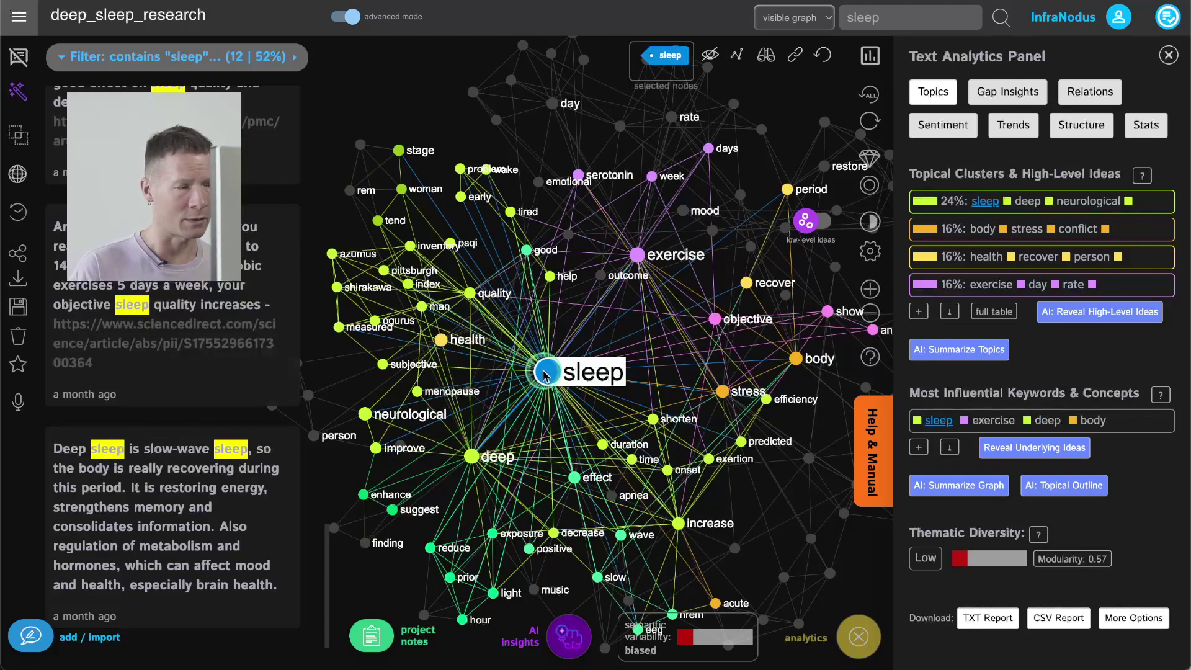
click(548, 372)
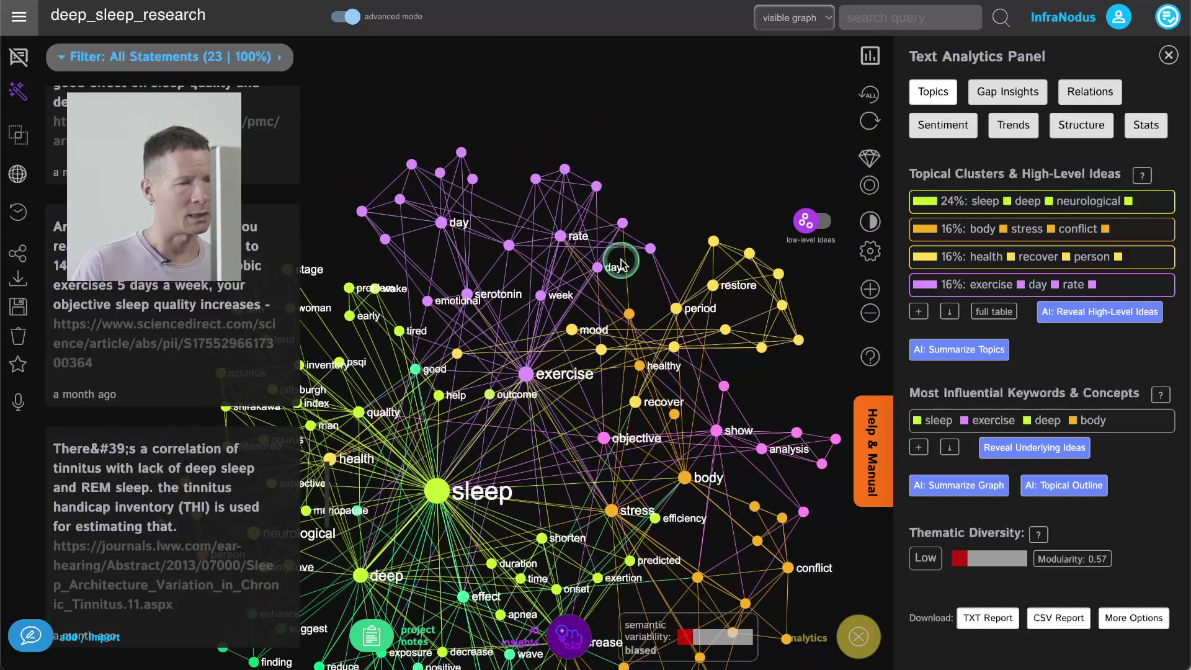
Try filtering by restore and period nodes, then clear the node filter.
click(734, 283)
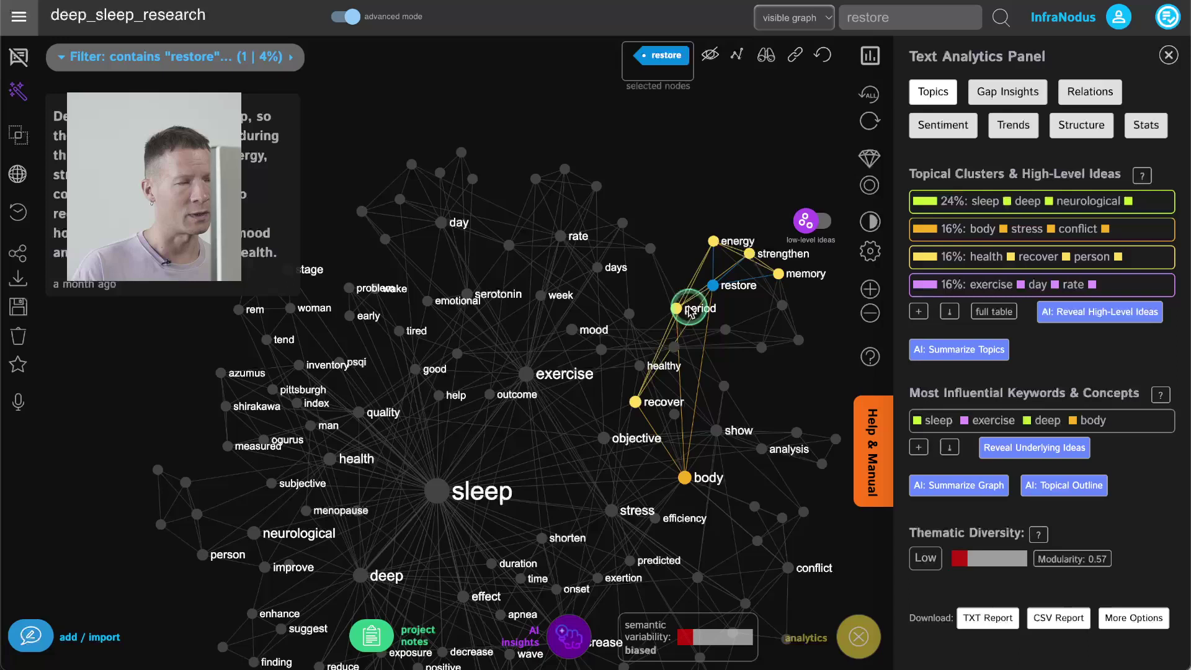
click(675, 309)
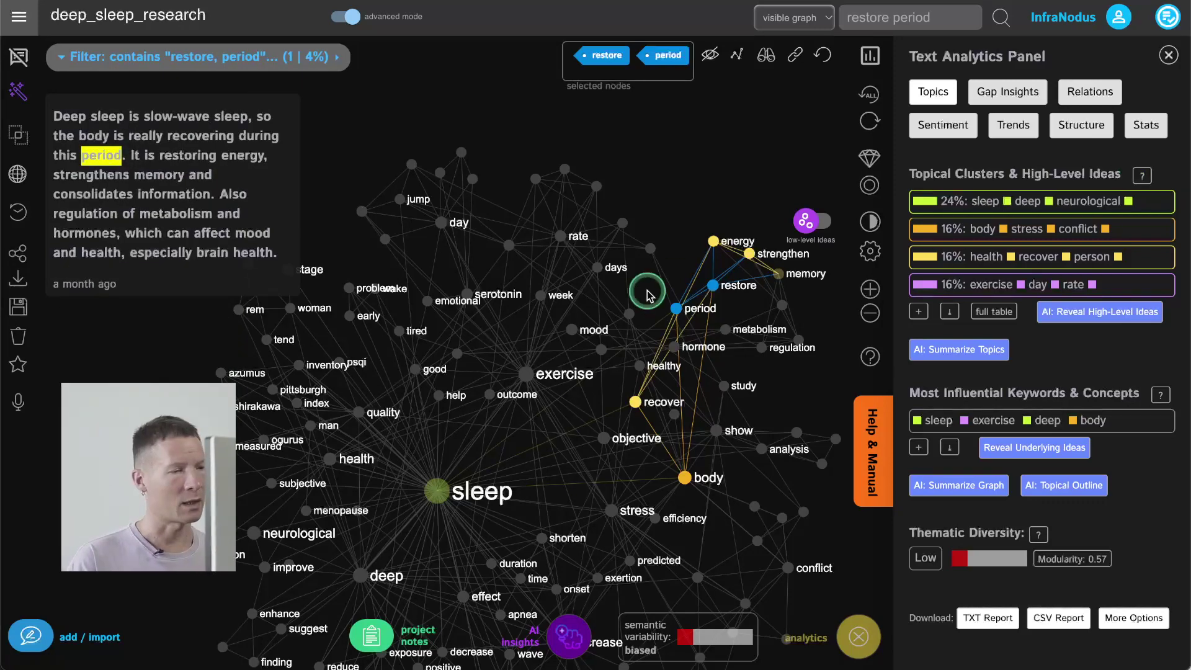
click(678, 308)
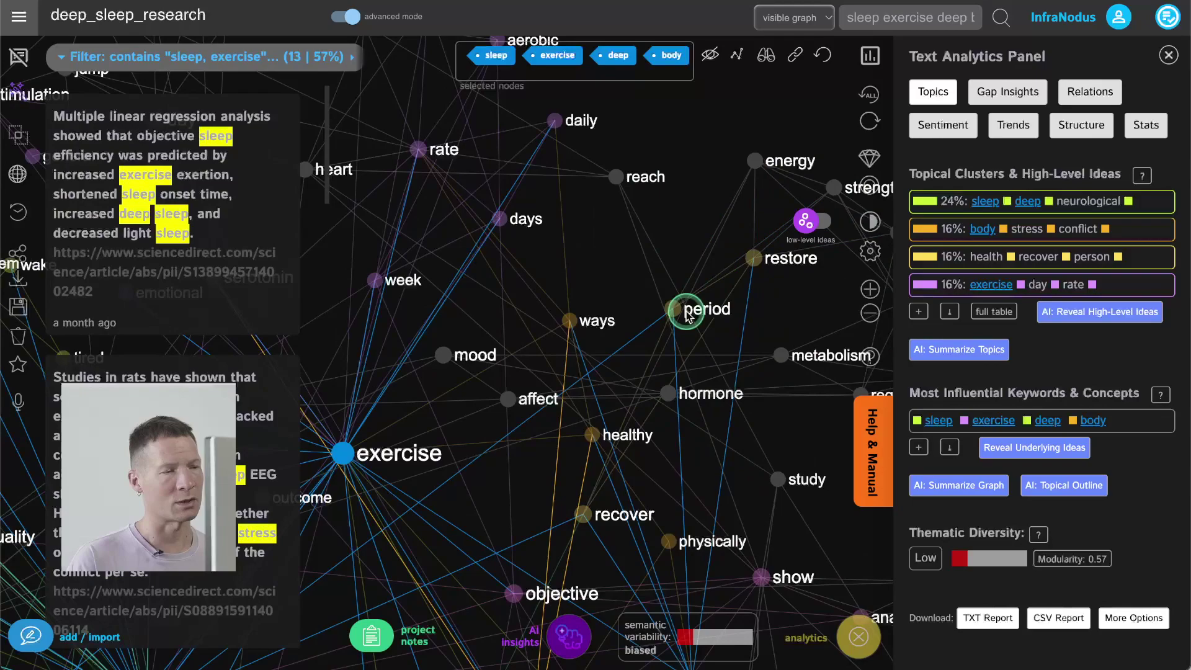
click(821, 61)
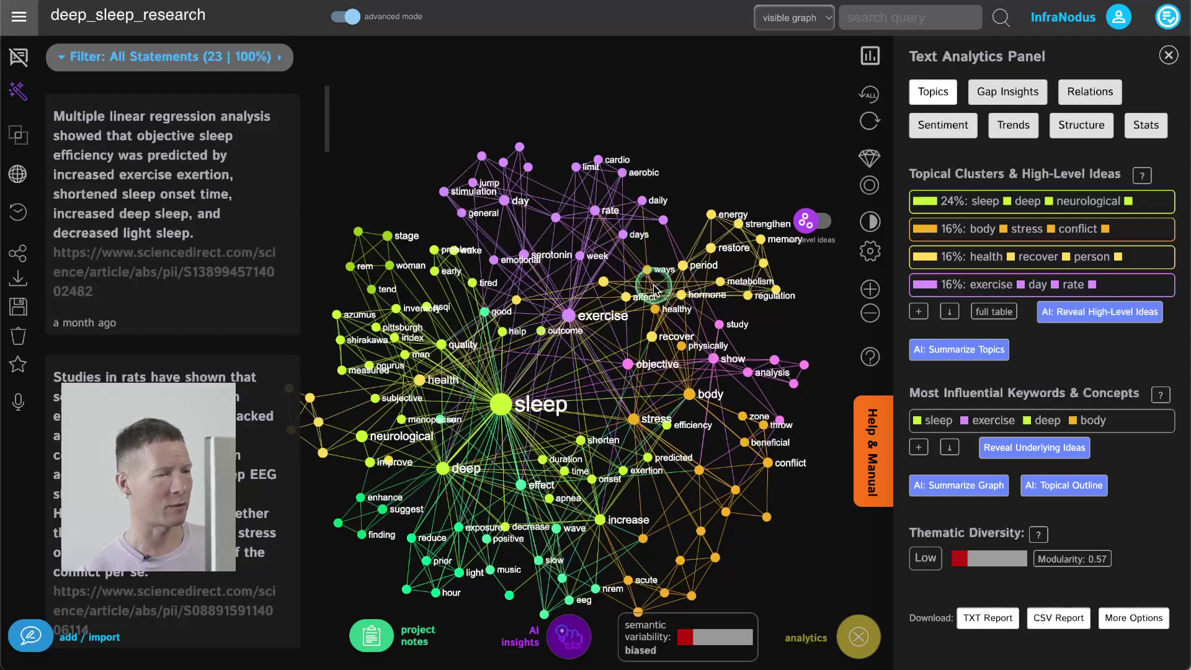
Select the cardio, aerobic, rate and exercise nodes to filter the statements.
scroll(655, 287, up, 2)
scroll(664, 288, up, 2)
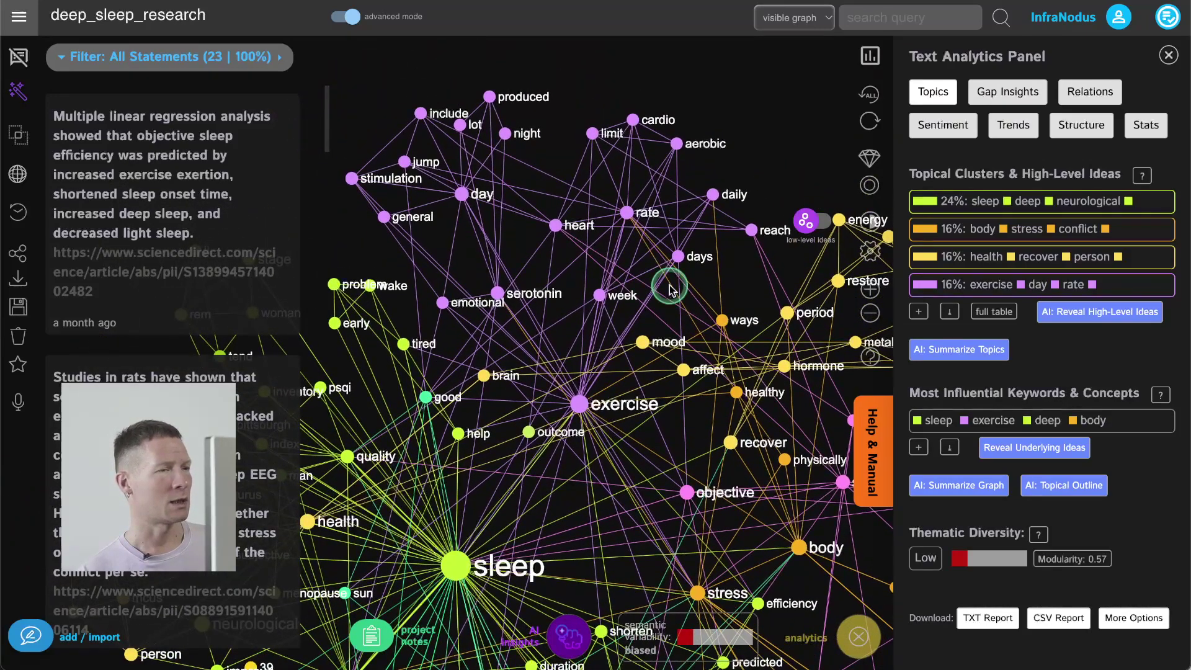
drag(665, 213, 539, 218)
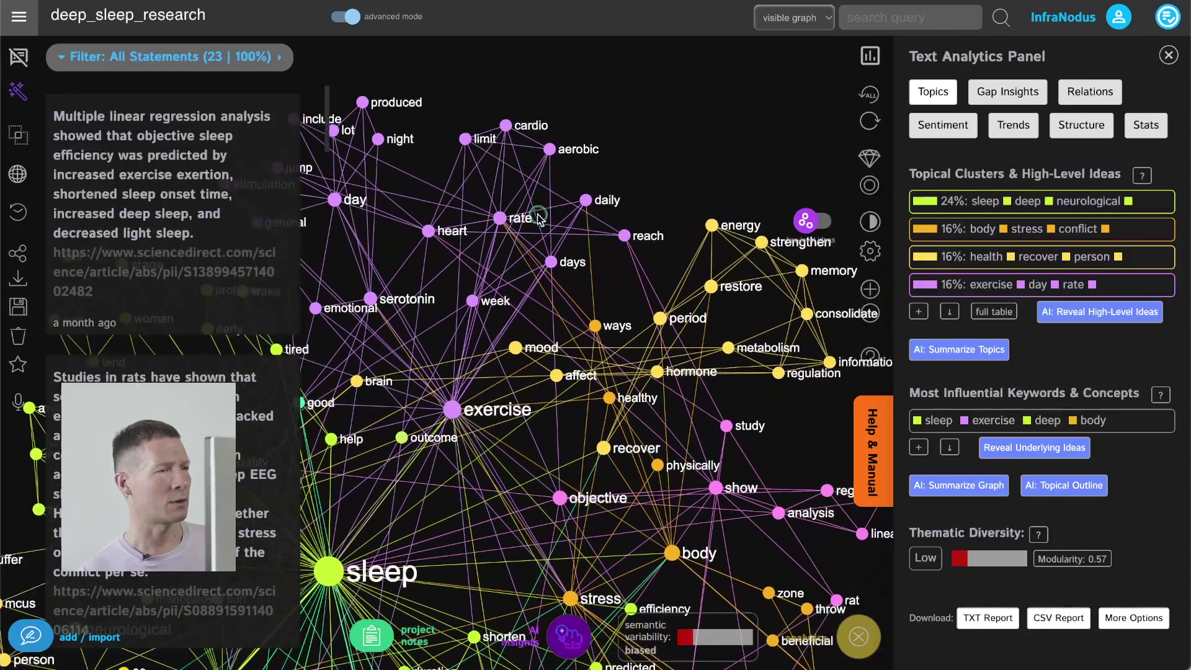
click(497, 127)
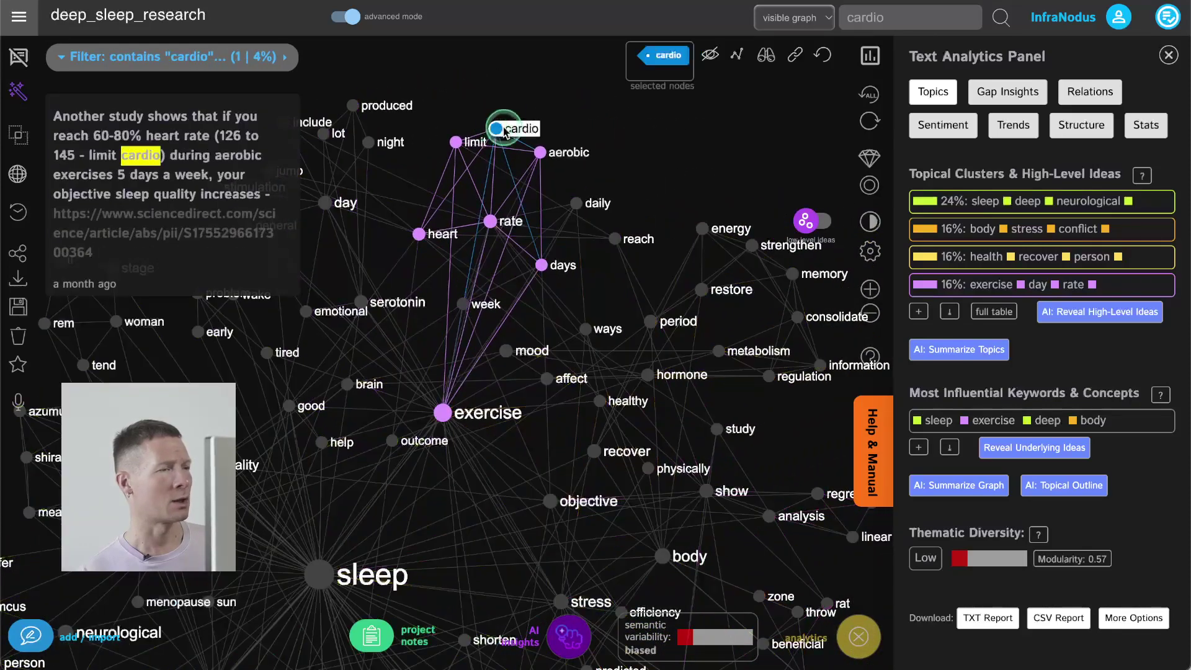
click(540, 152)
click(491, 221)
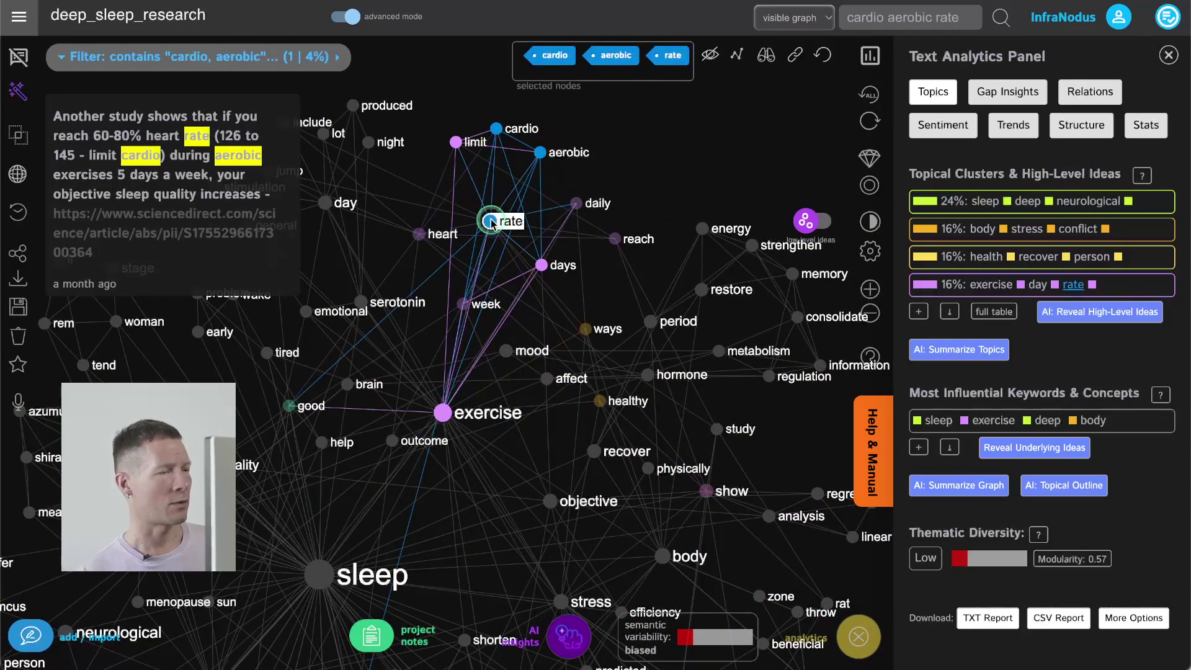
click(444, 415)
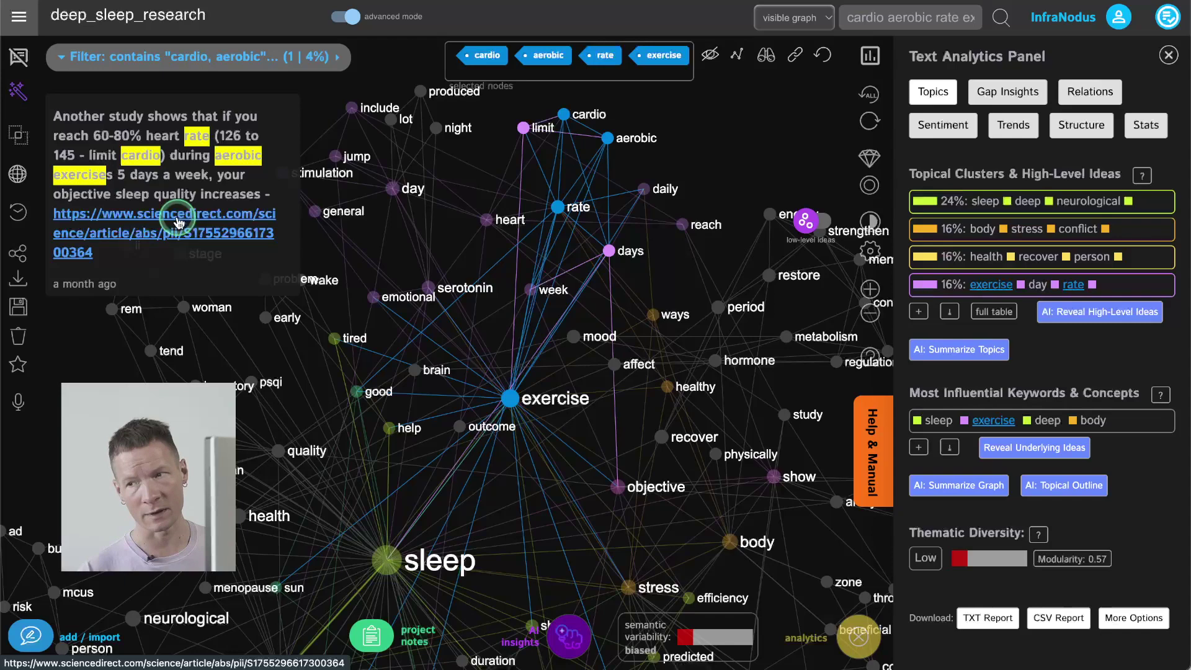
Generate a GPT-4 chat response for cardio, aerobic, rate and exercise, then move its panel right.
click(571, 639)
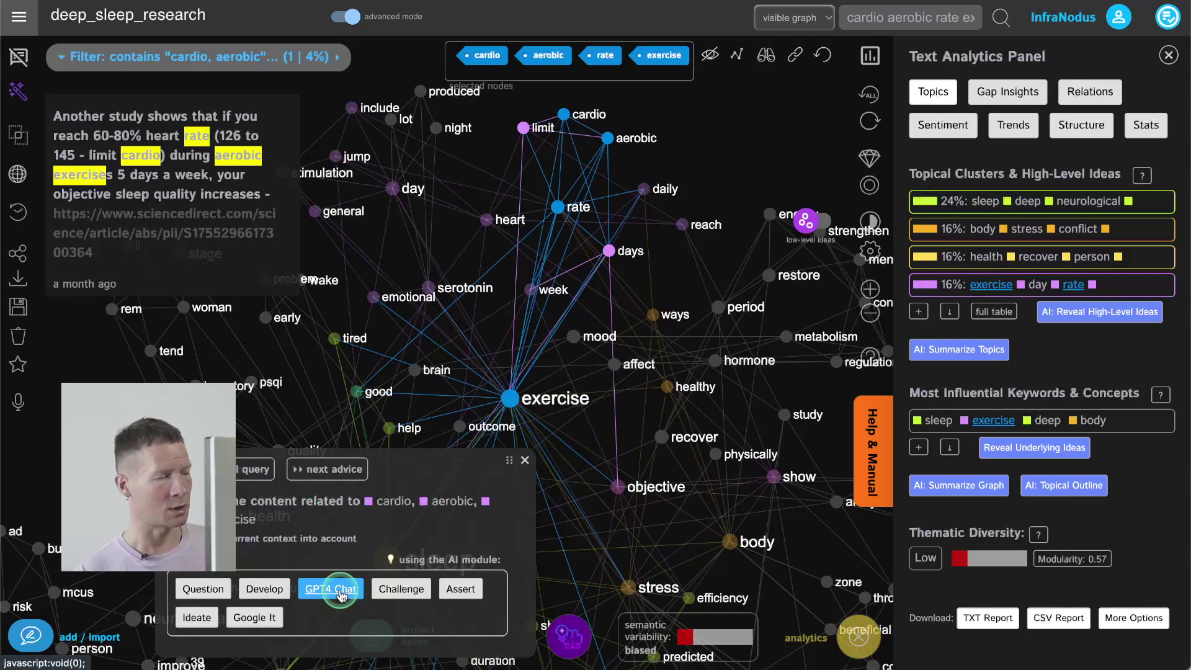
click(569, 634)
click(570, 634)
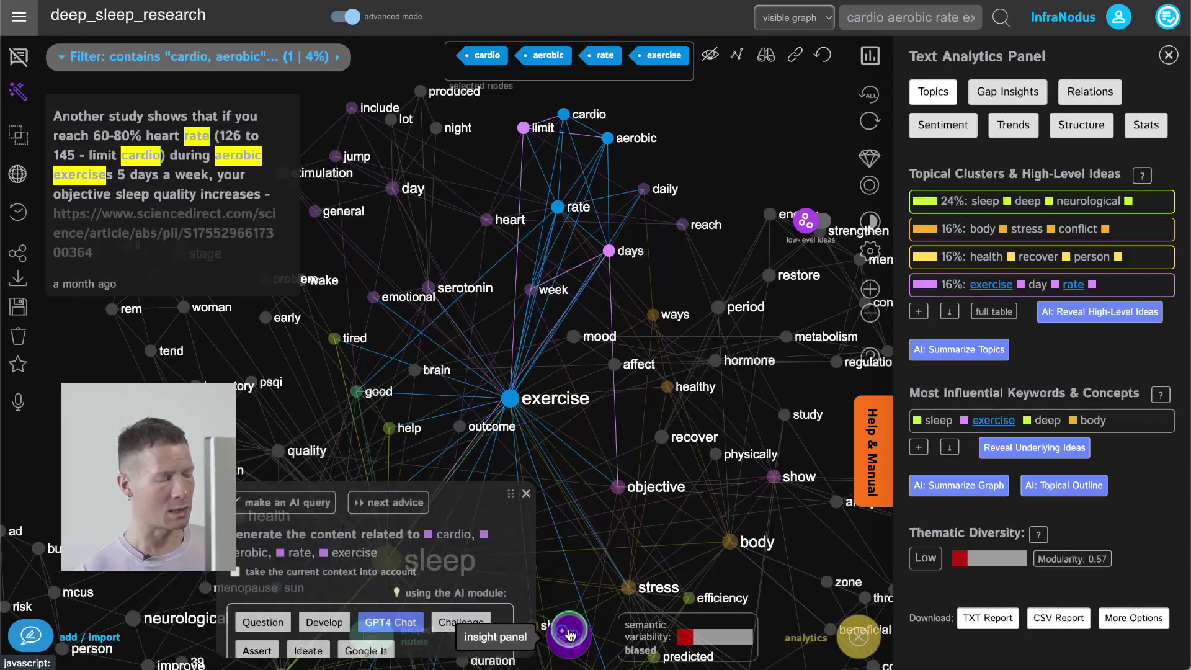
click(327, 591)
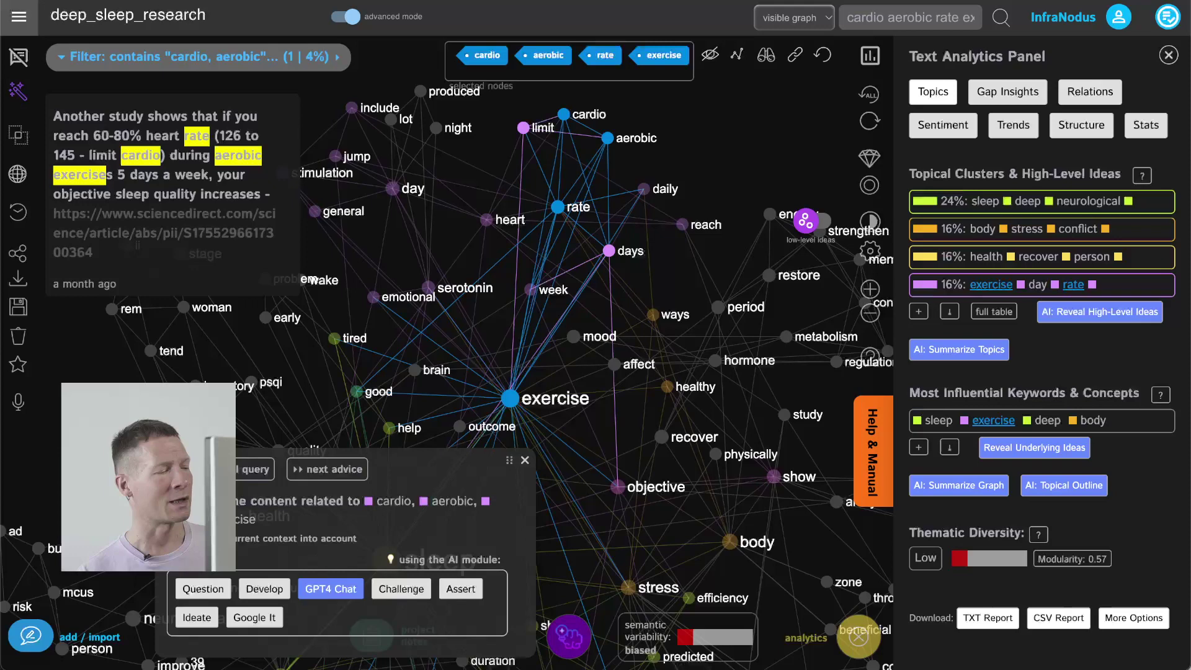
click(336, 593)
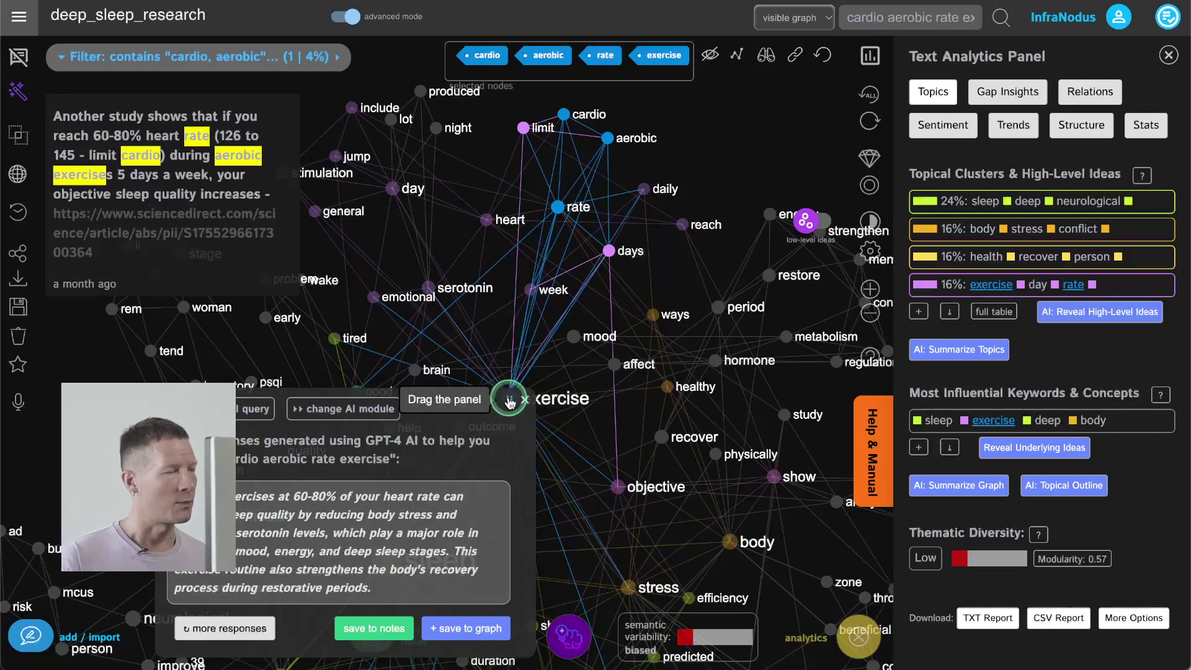
drag(510, 399, 635, 405)
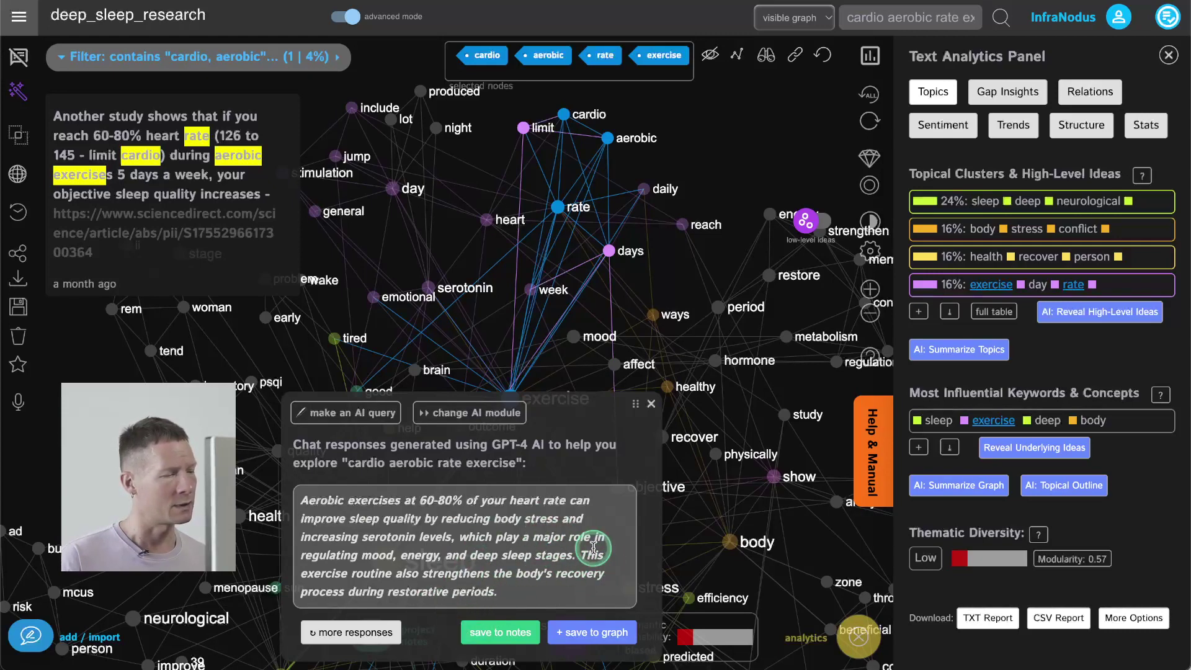
Delete the serotonin sentence and 'This exercise routine also', then insert 'rest and' and 'strengthen'.
triple_click(506, 590)
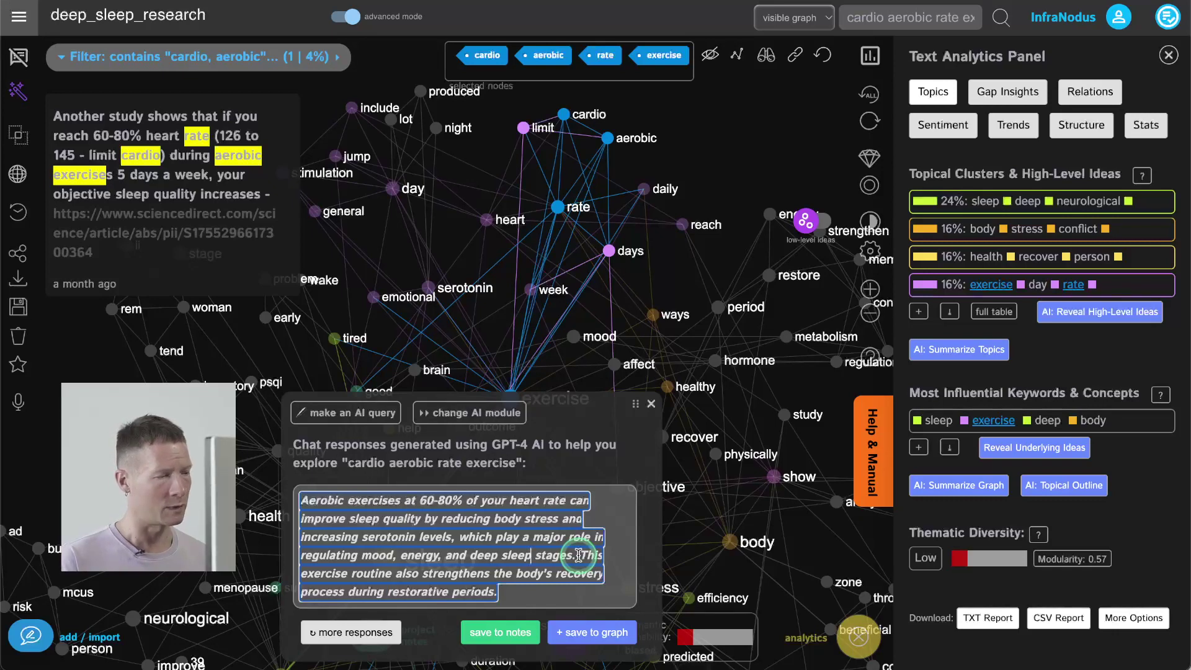
drag(579, 554, 370, 518)
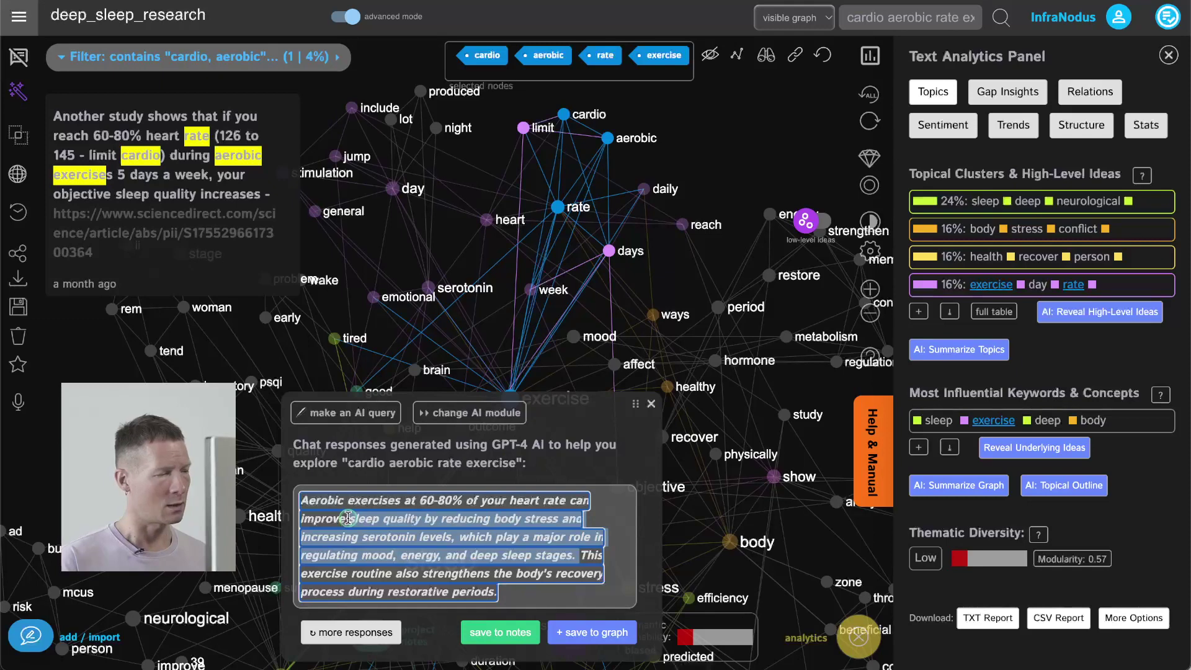
key(BackSpace)
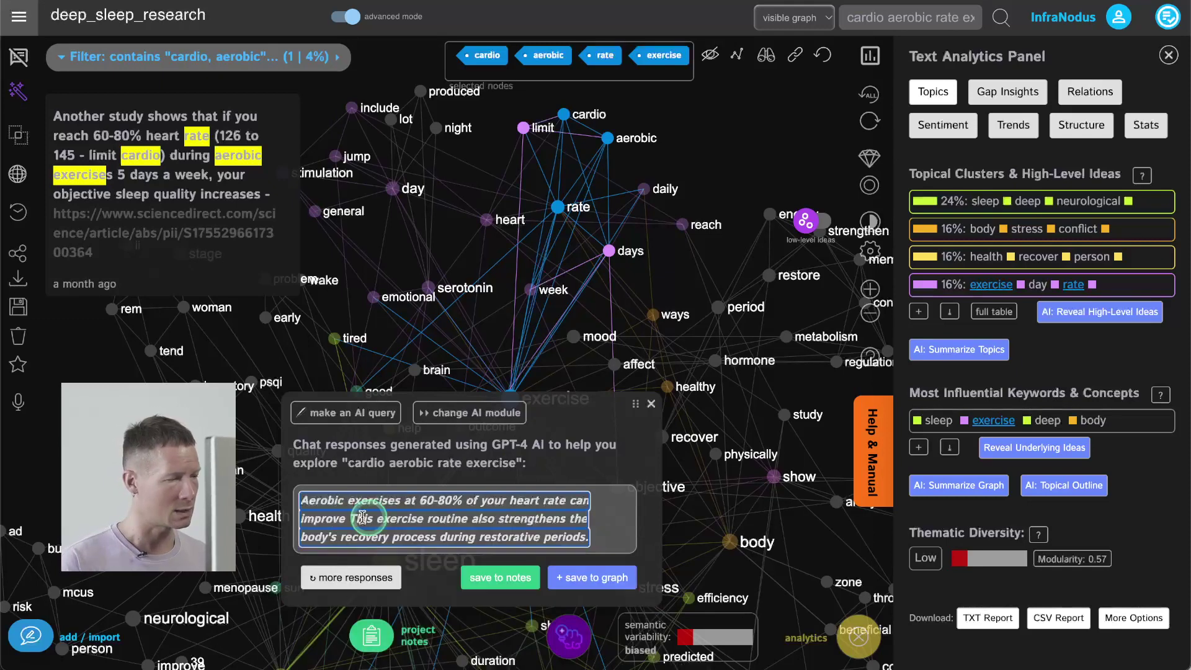
drag(494, 518, 342, 518)
key(BackSpace)
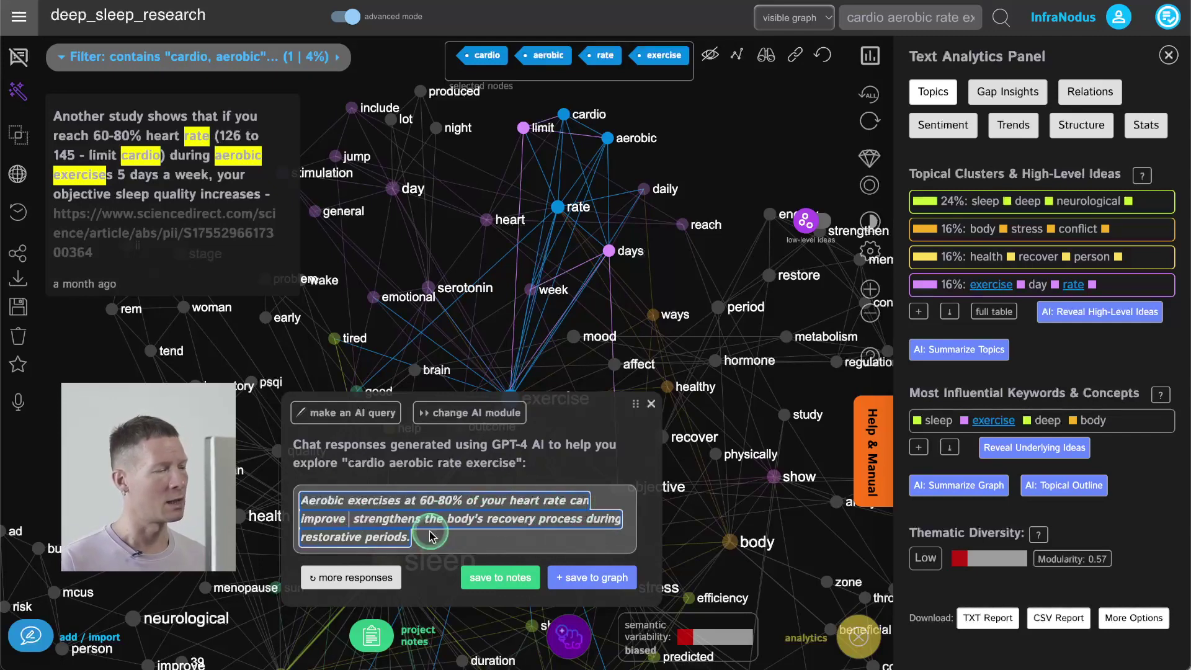
text(rest and)
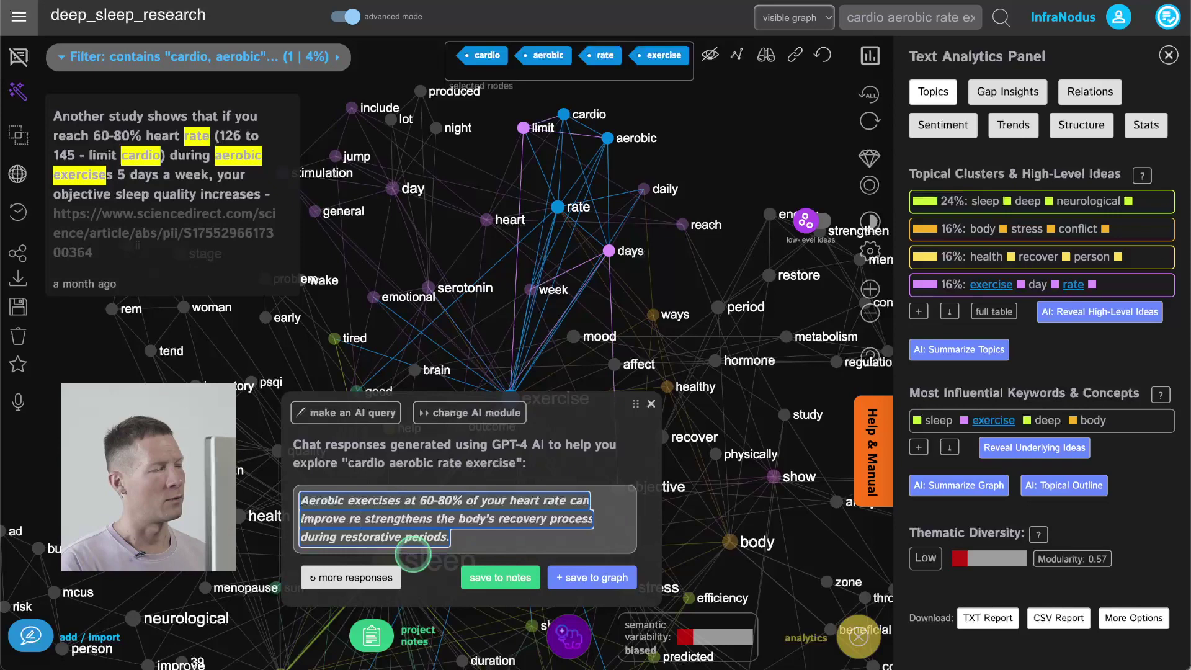
key(ctrl+shift+Right)
text(strengthen)
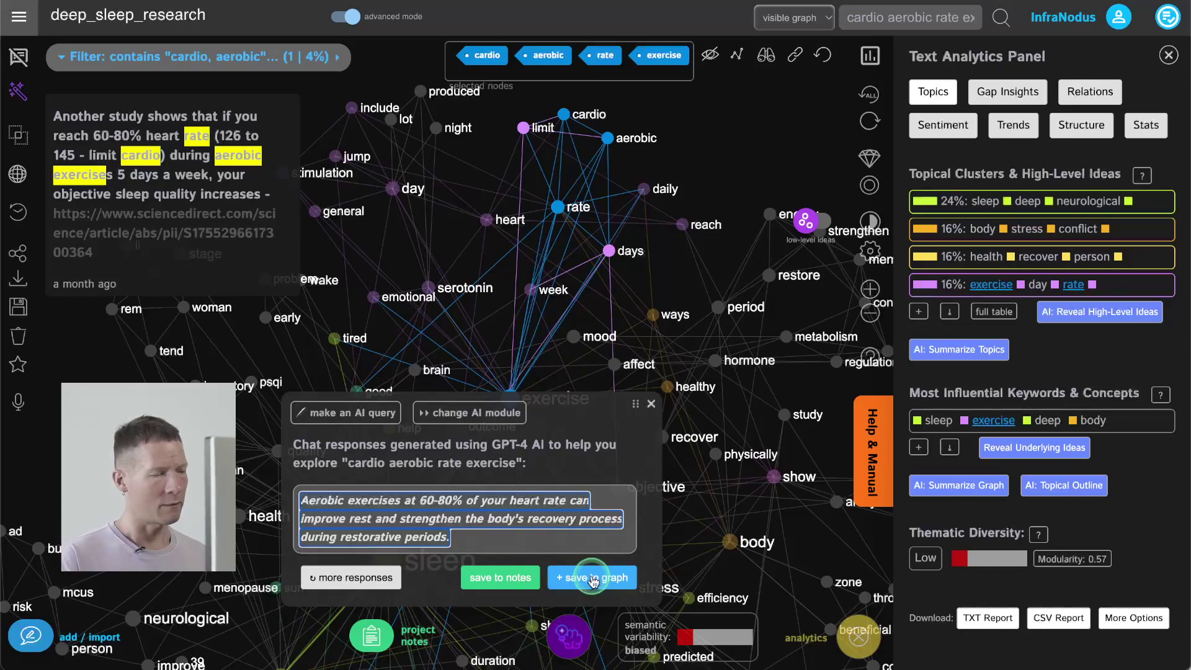
Save the edited response to the graph and clear the node selection.
click(592, 578)
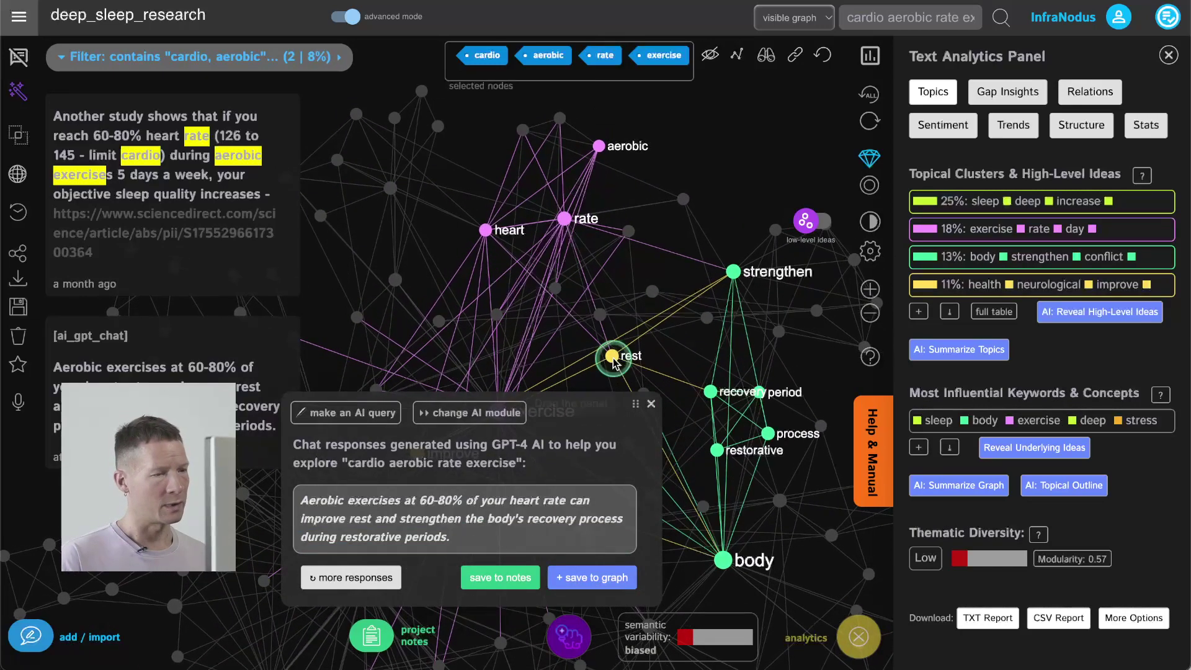
click(651, 404)
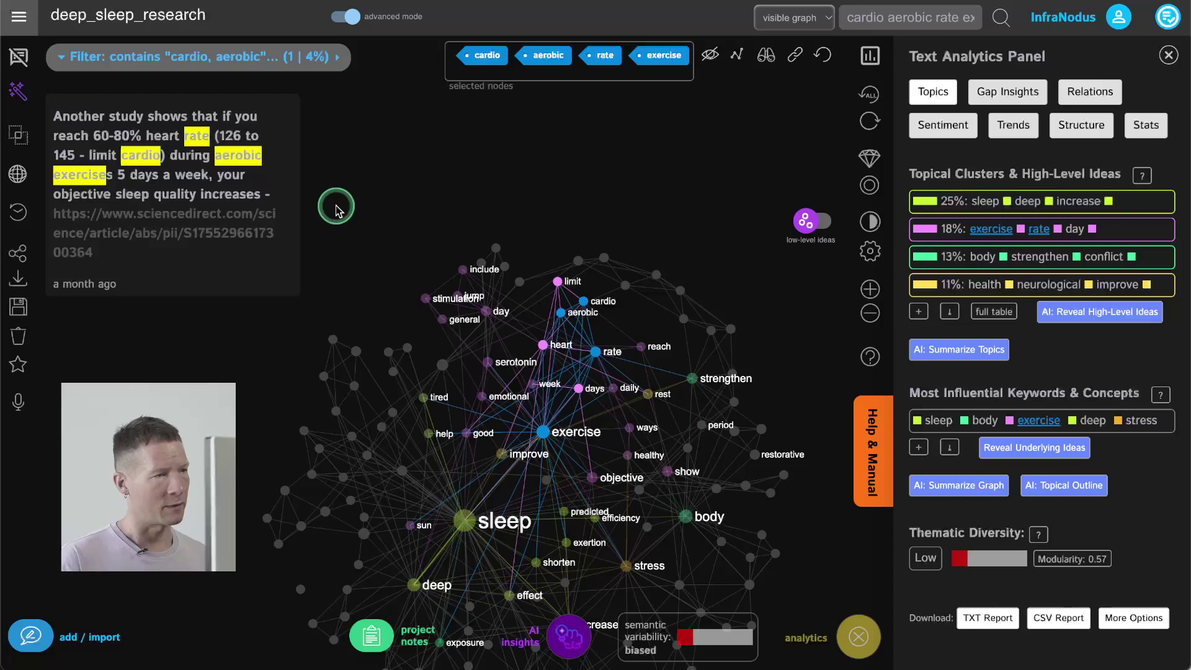
click(774, 61)
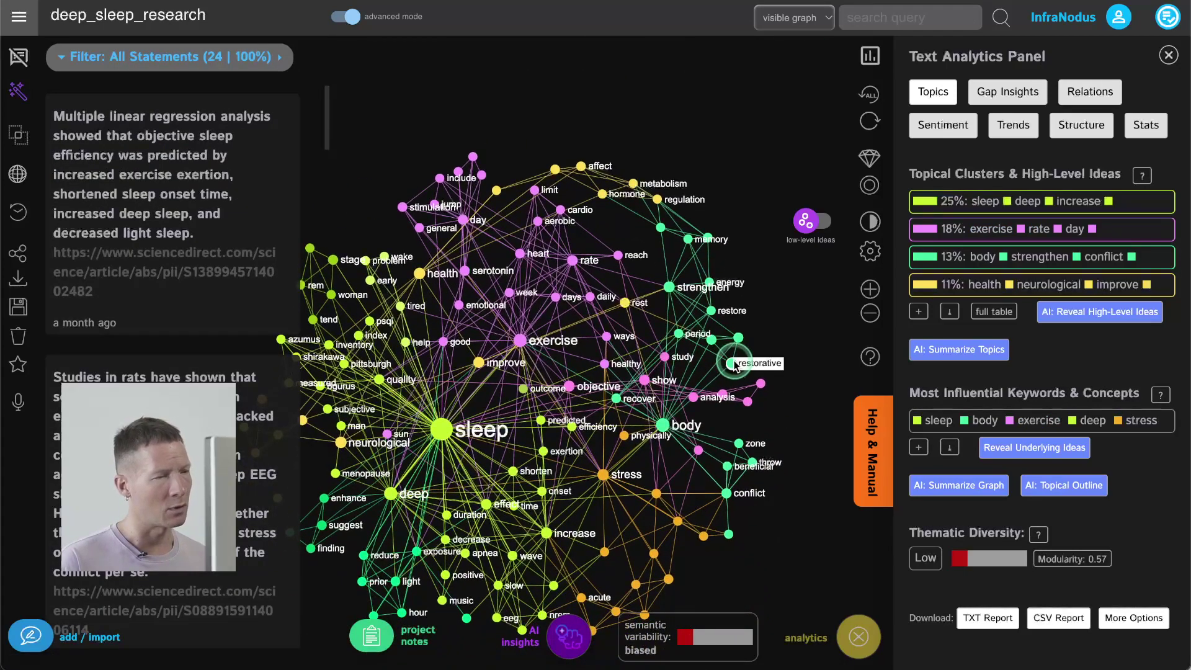
Select the restorative, body, period and recovery nodes and open AI insights for them.
click(734, 364)
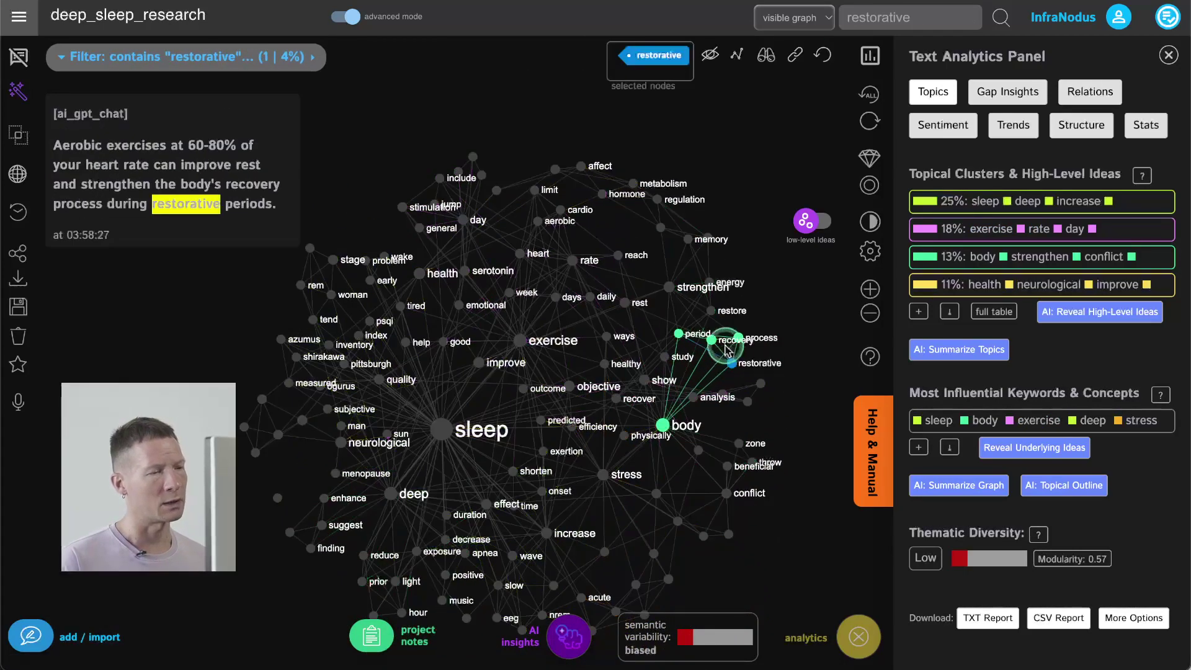
click(664, 426)
click(682, 334)
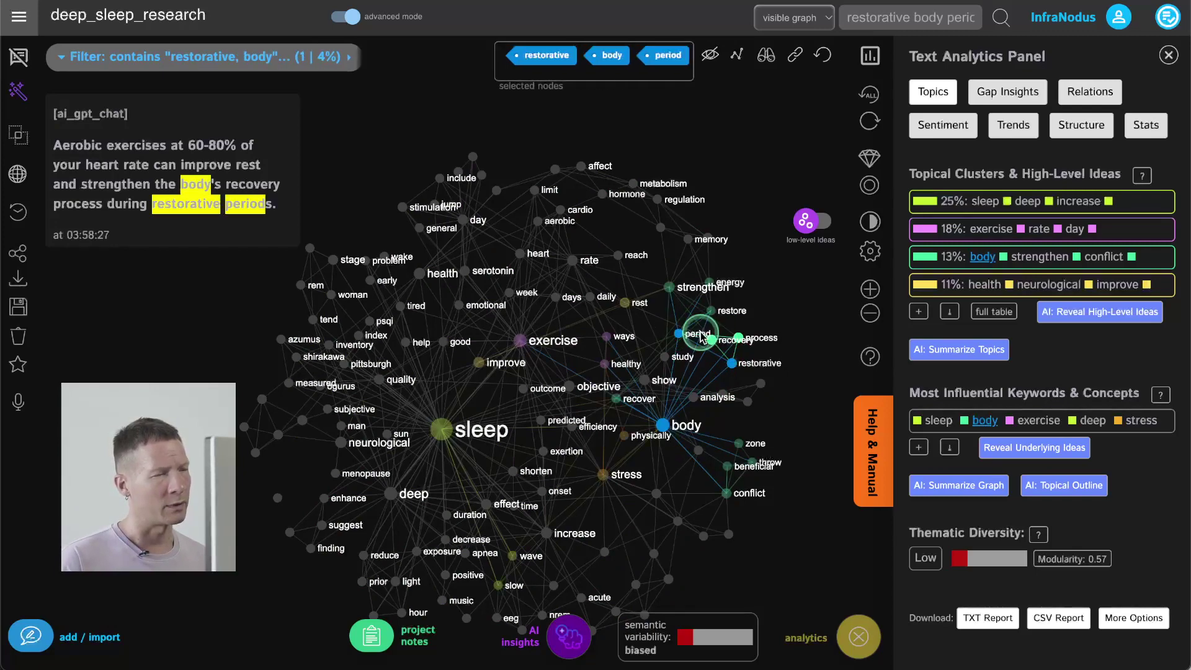
click(711, 343)
click(568, 636)
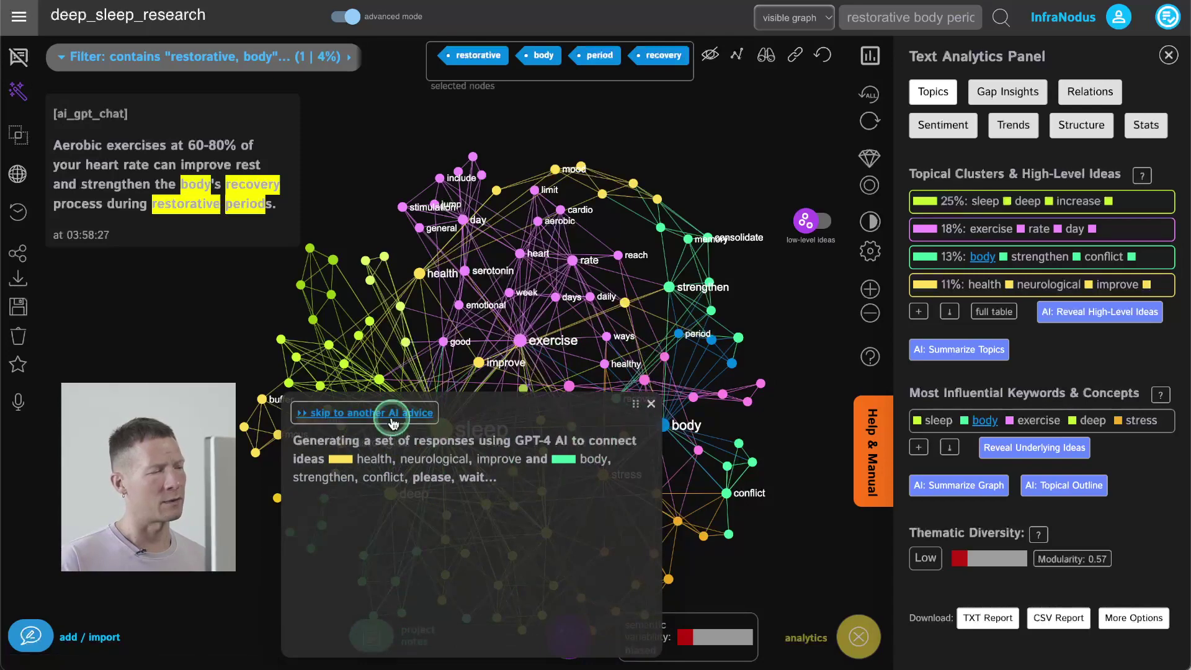
Keep recovery selected and stop the AI from using the current context.
click(713, 339)
click(713, 340)
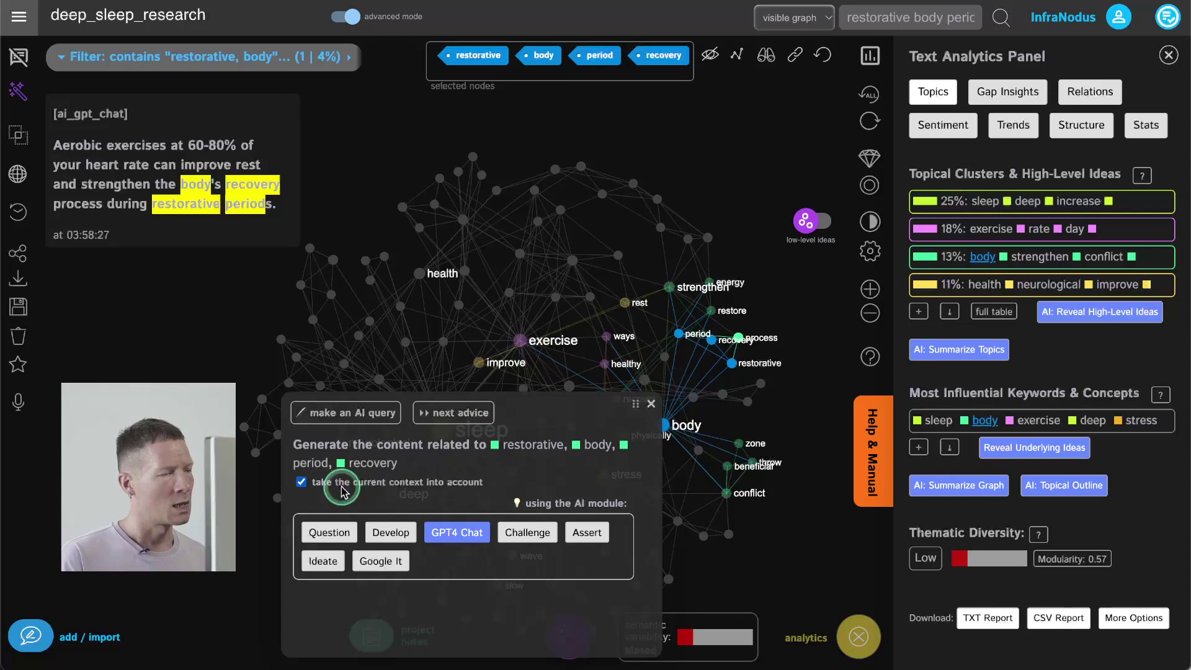
click(309, 489)
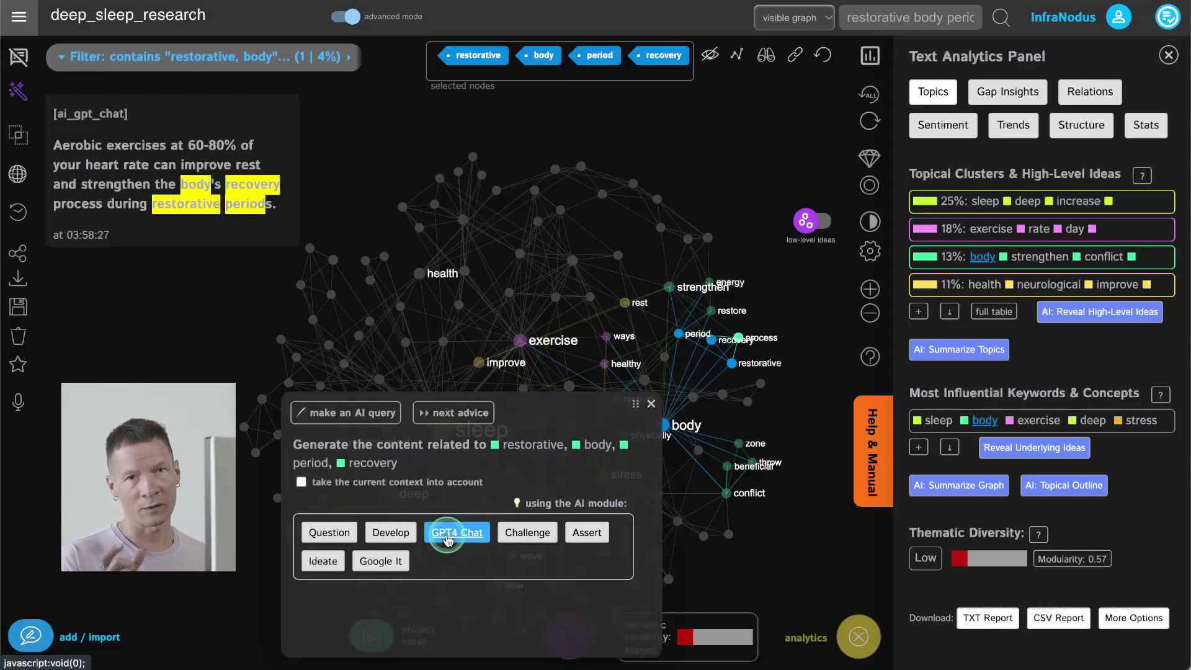
drag(622, 266, 629, 181)
click(732, 285)
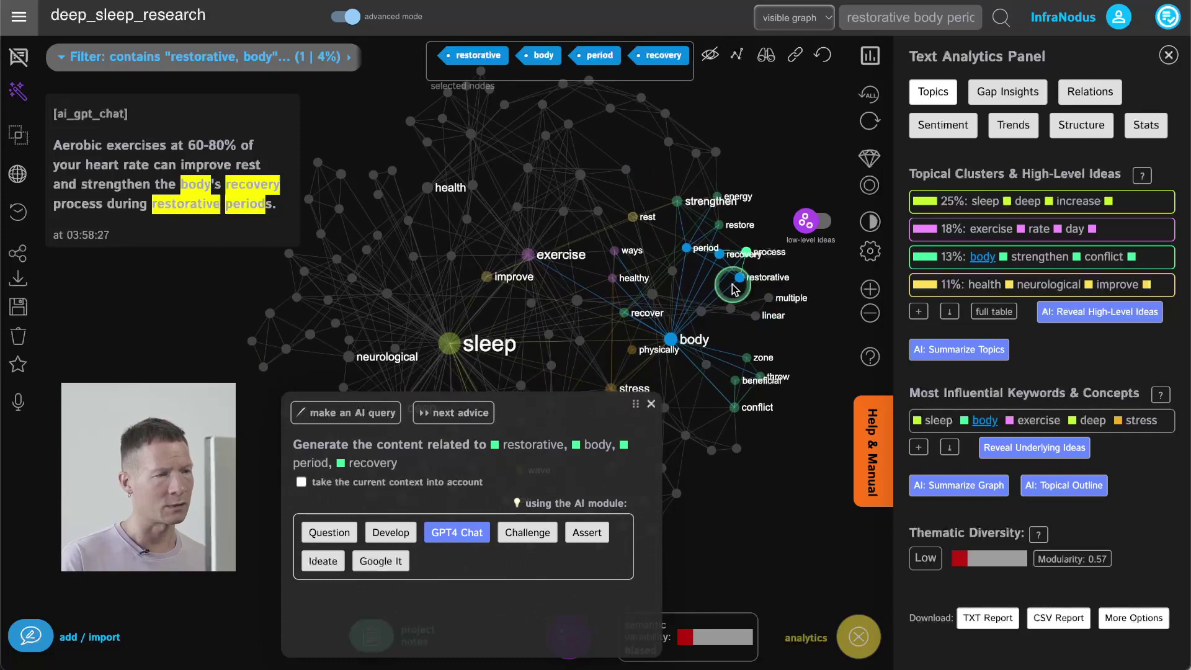
Generate GPT-4 chat responses, try two alternatives, and return to the earlier response.
click(457, 532)
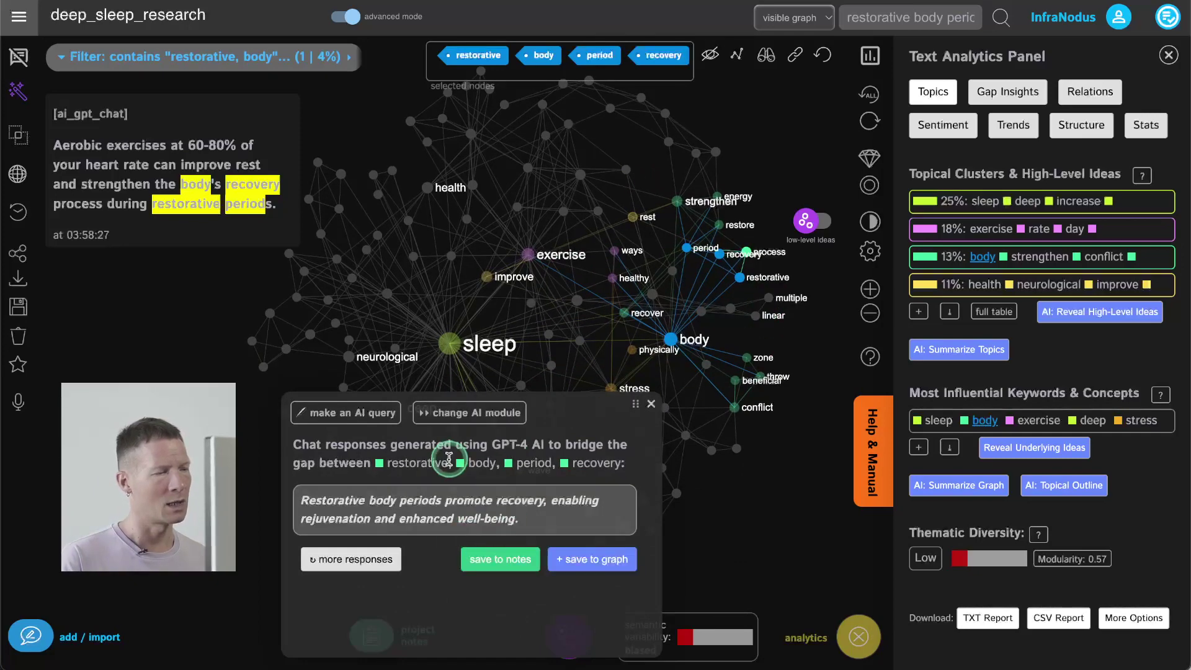
click(459, 412)
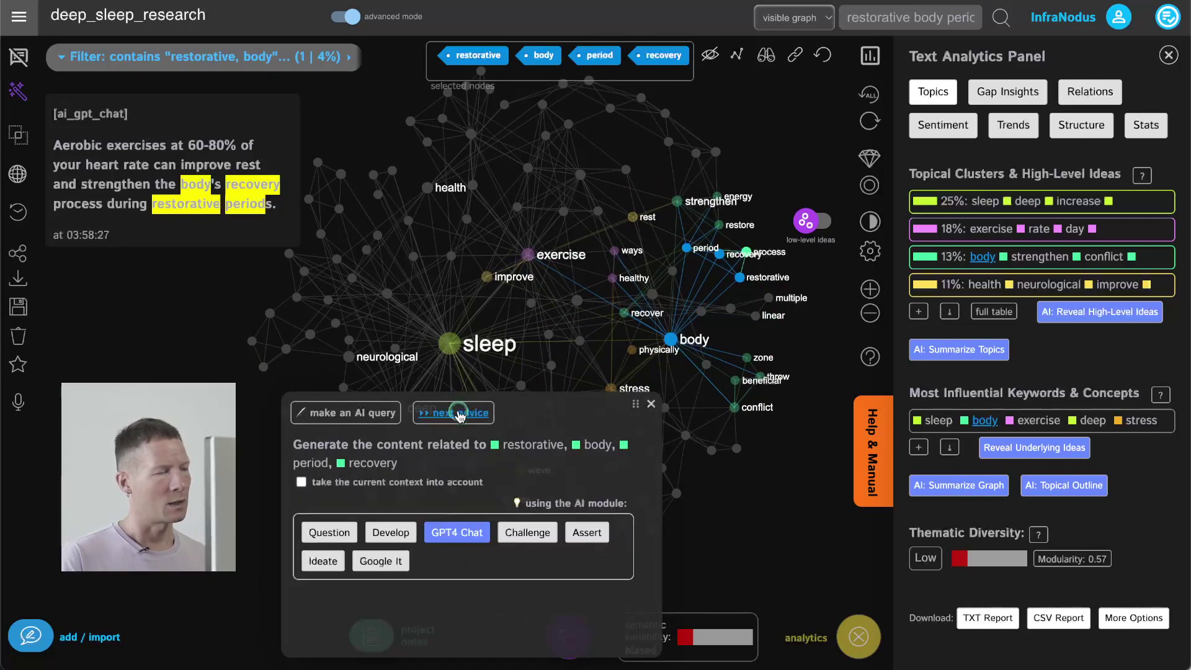
click(467, 533)
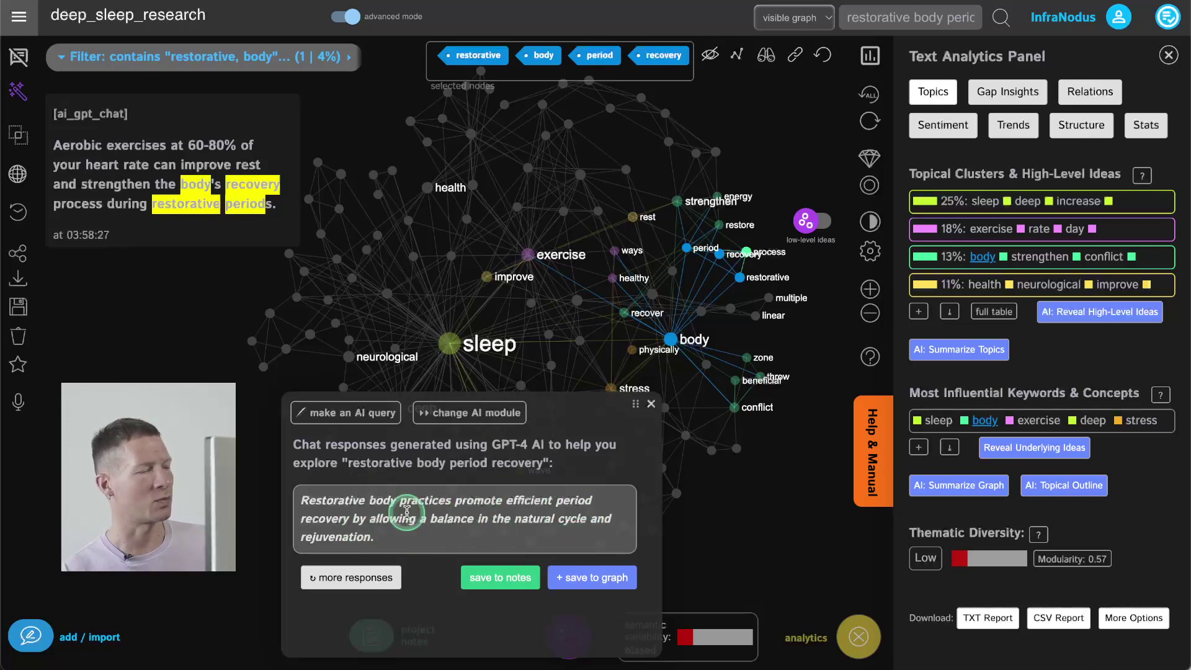
click(384, 579)
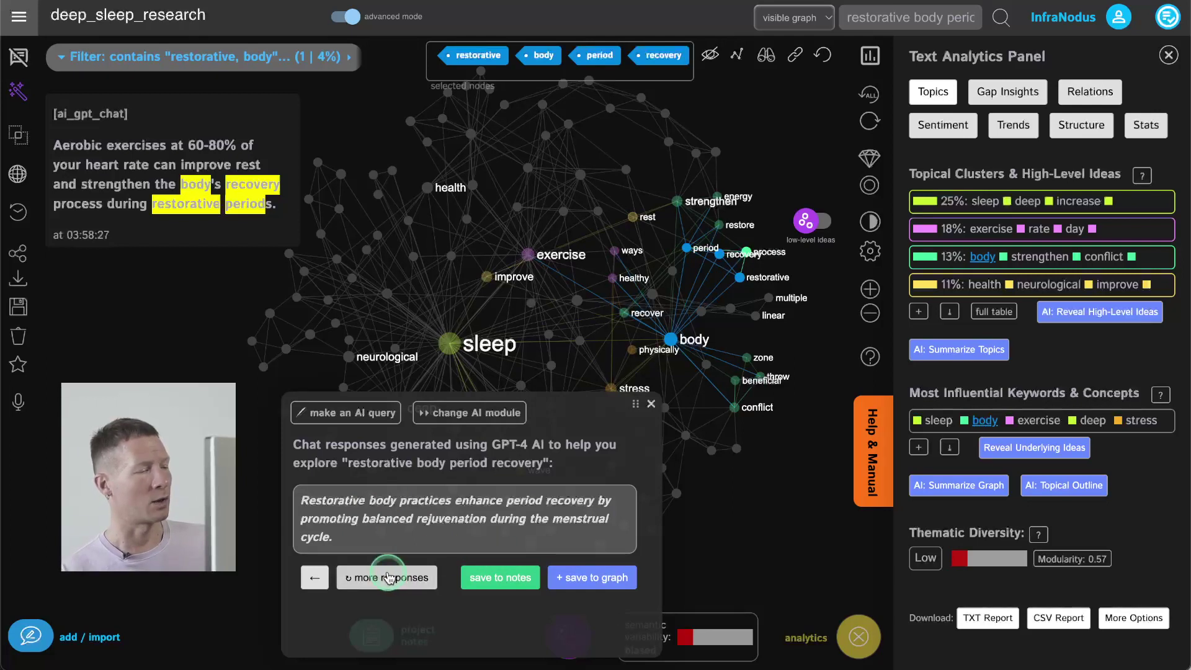
click(388, 578)
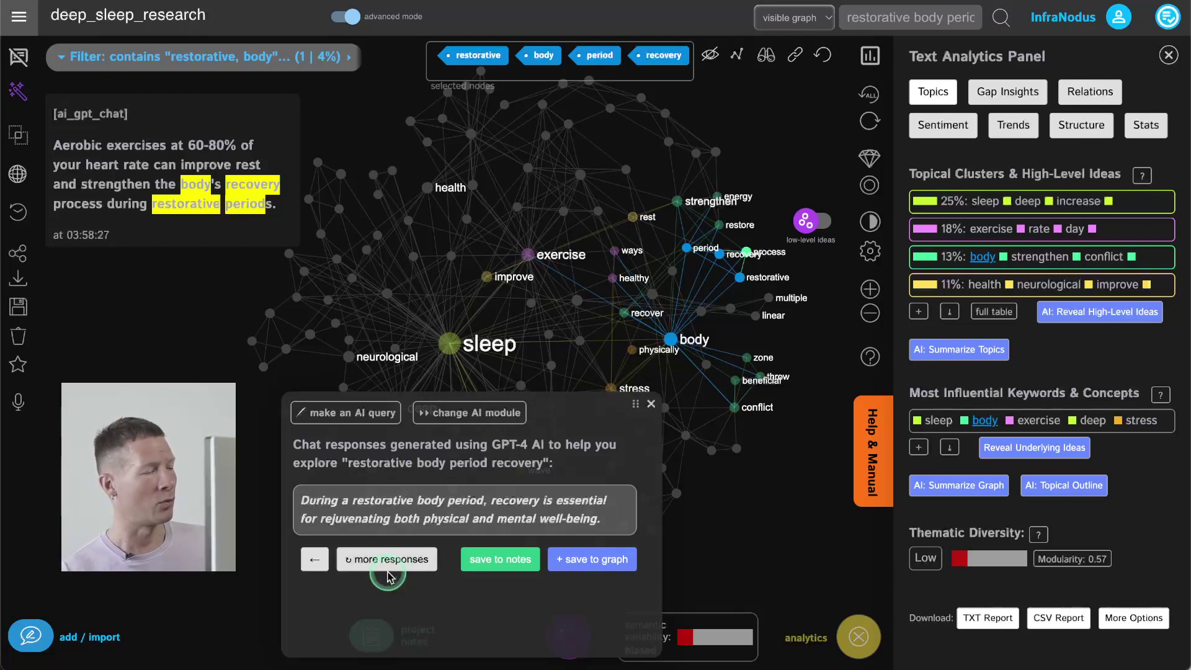
click(312, 560)
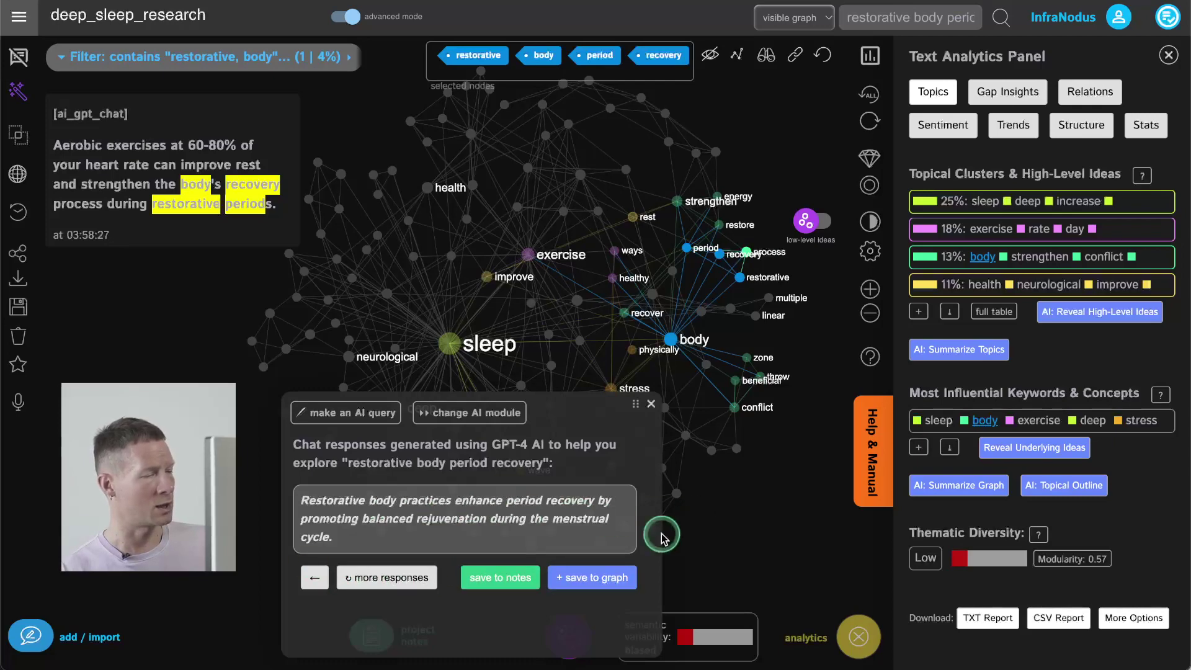
Save the restorative body practices response to the graph and clear the node selection.
click(595, 579)
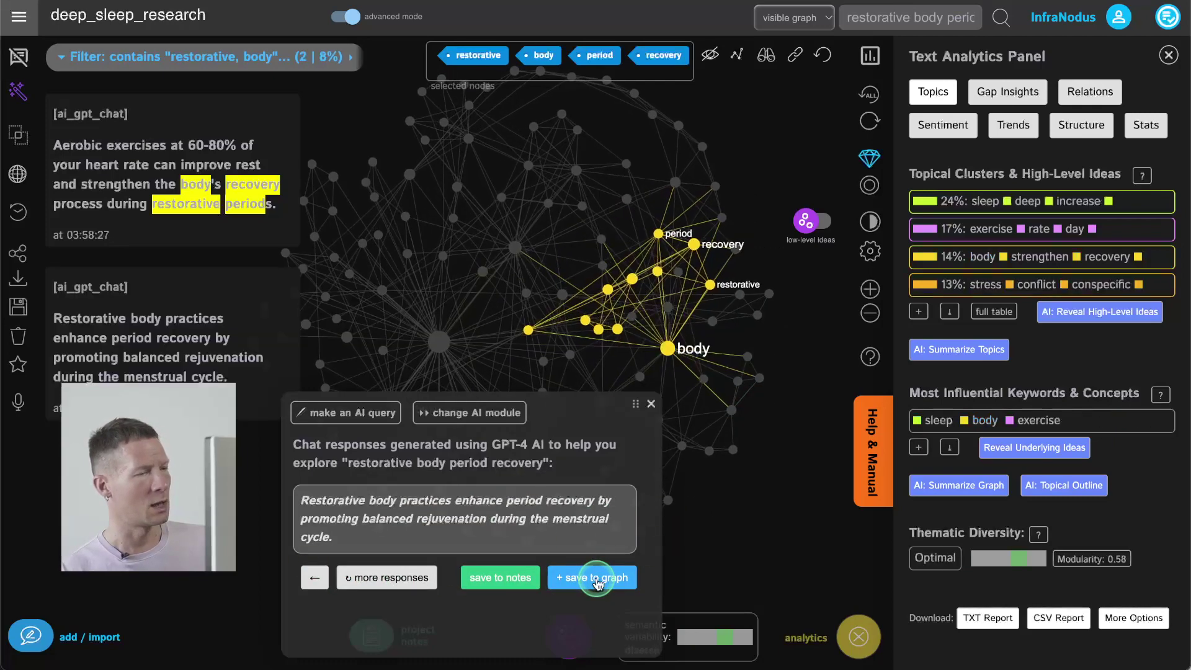
click(650, 405)
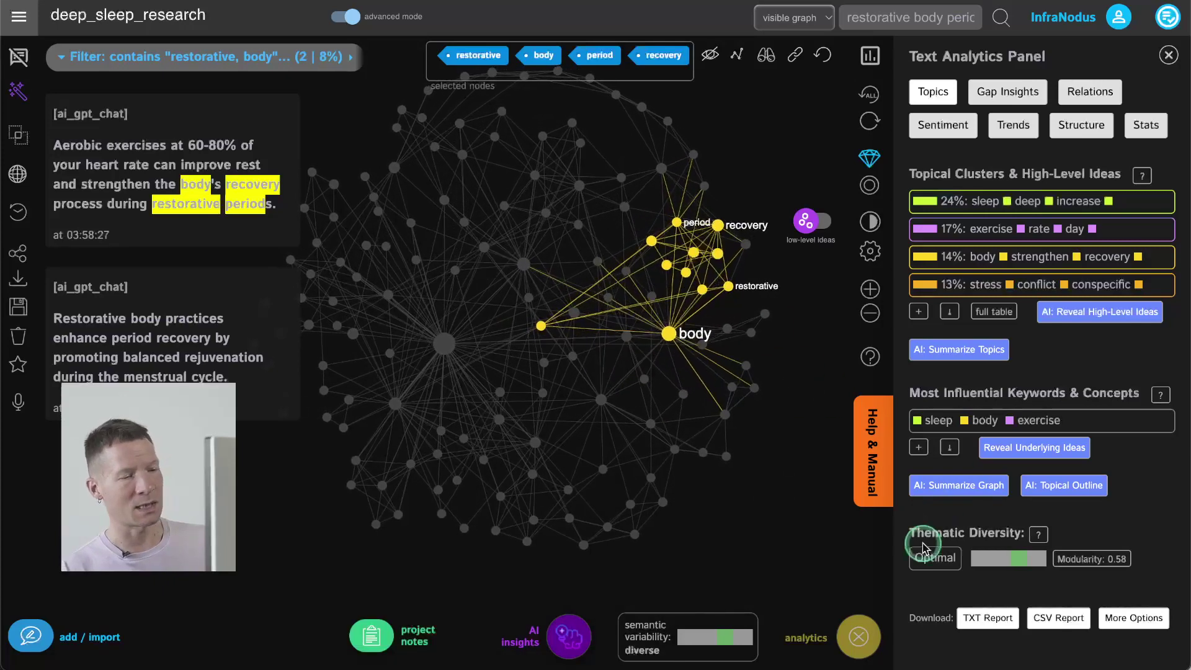
drag(949, 533, 1008, 535)
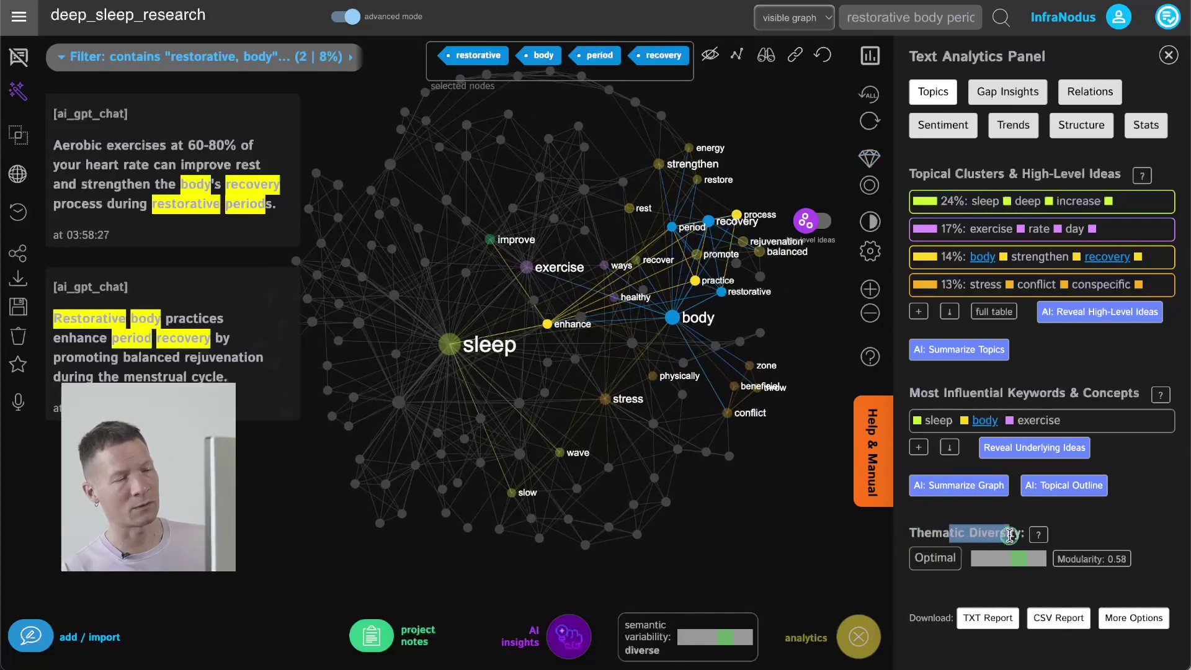
click(824, 54)
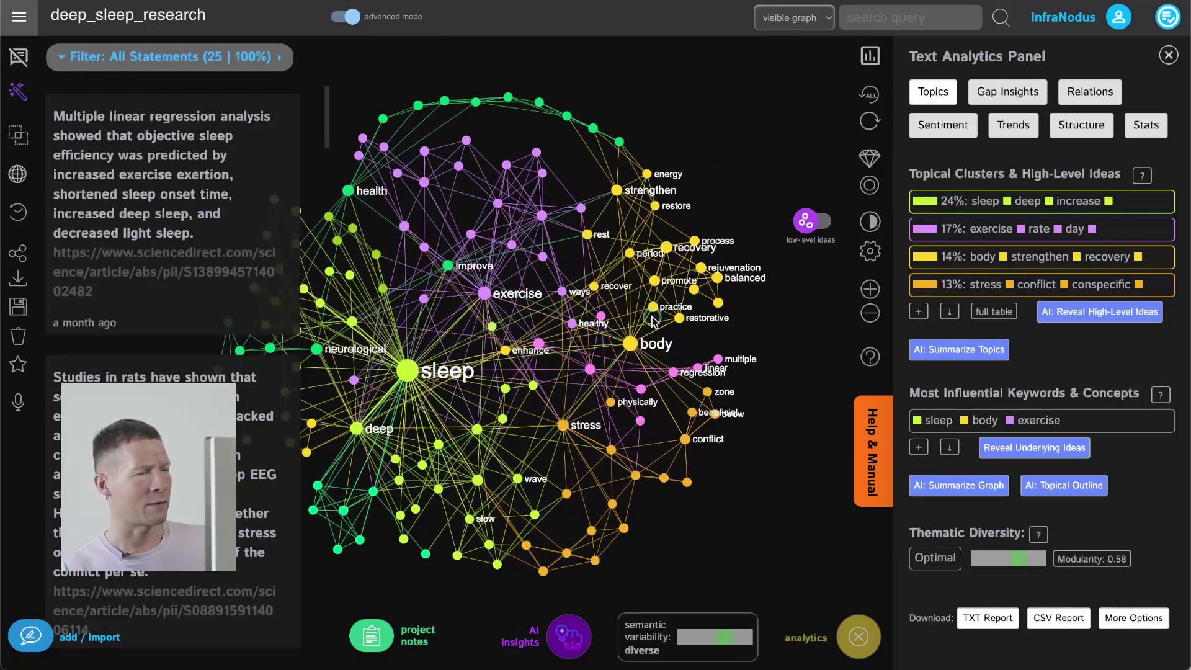
Briefly filter by the body, recovery and process nodes, then deselect them all.
click(634, 345)
click(667, 249)
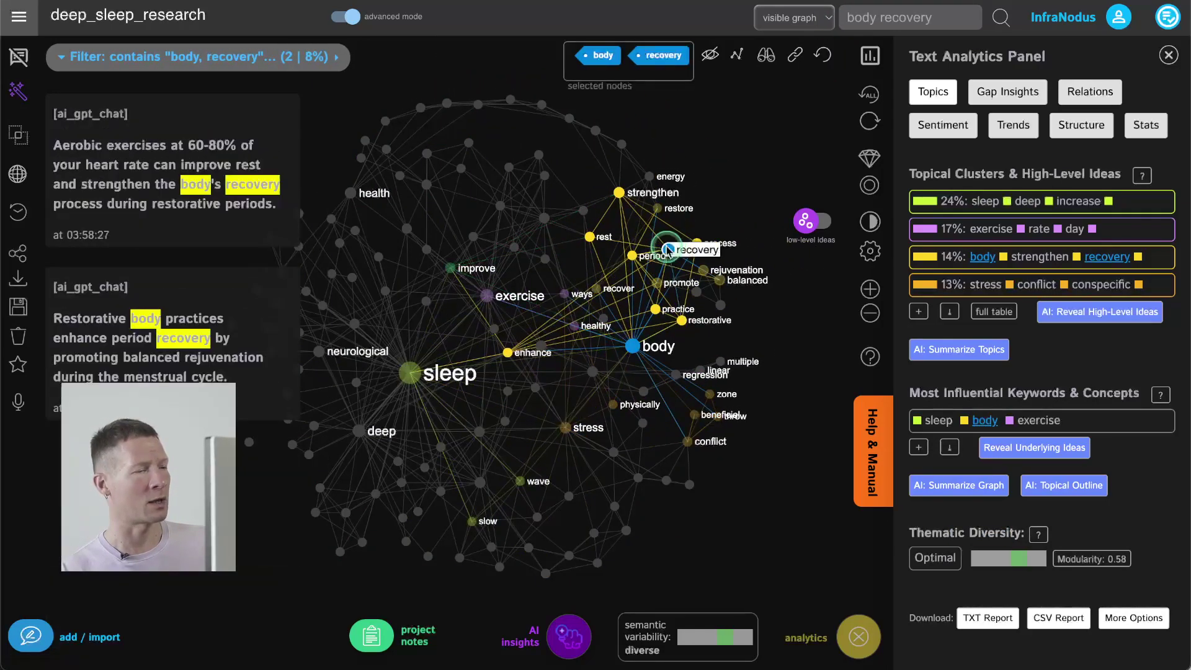
click(697, 243)
click(670, 251)
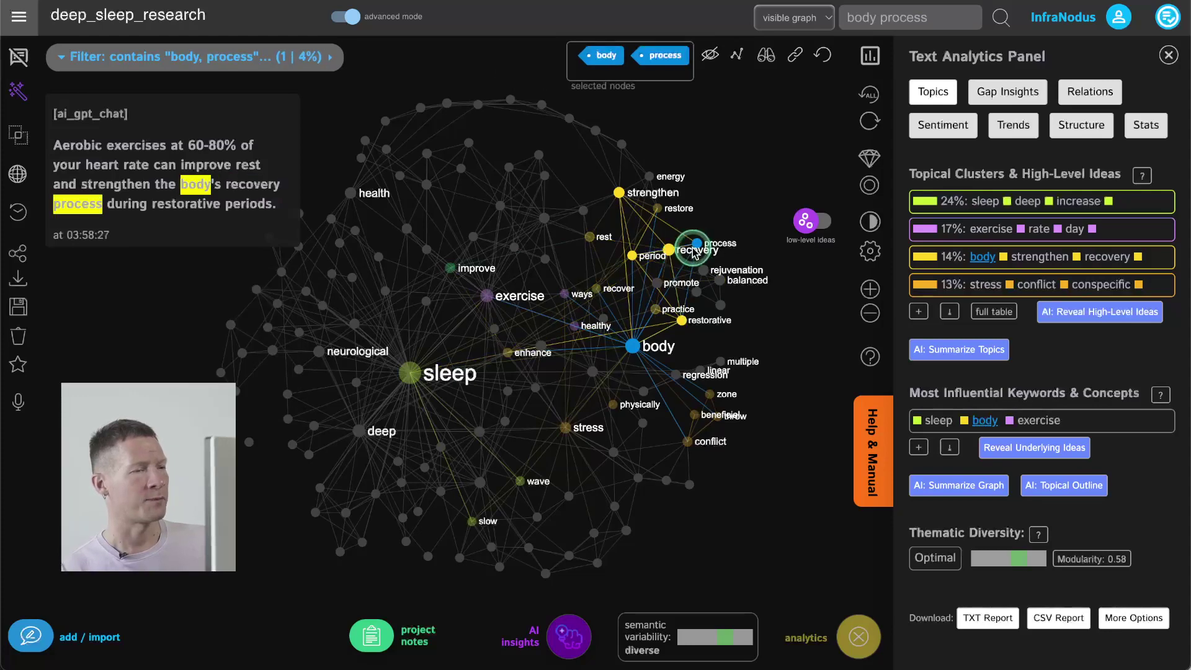
click(698, 243)
click(638, 348)
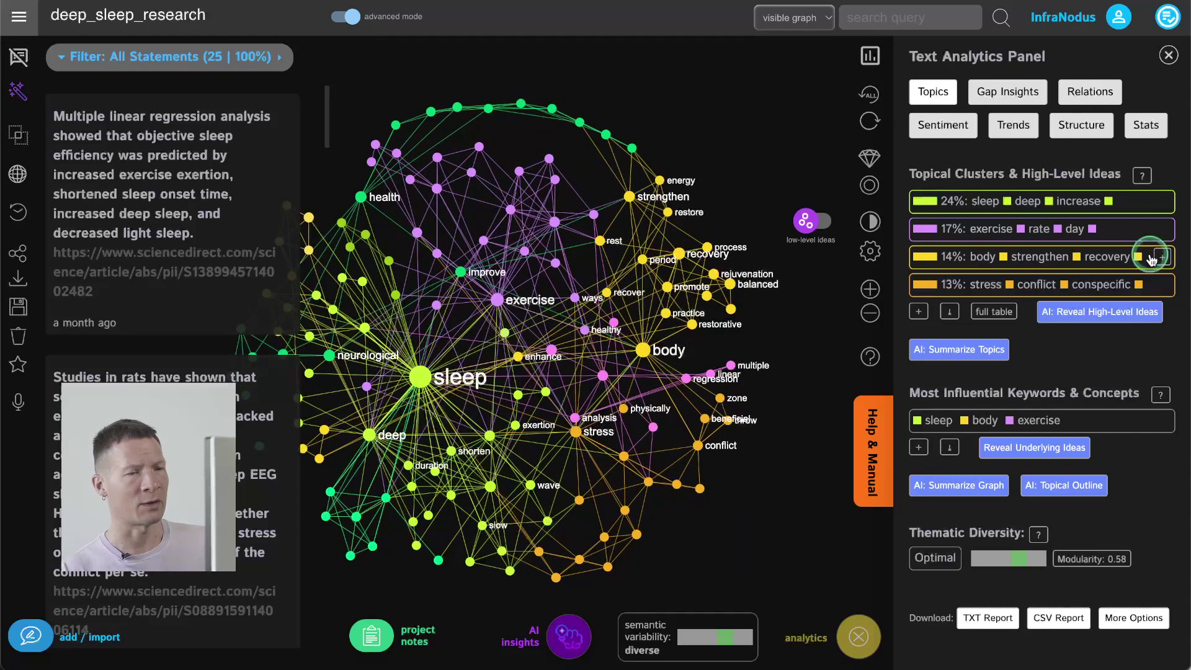
Toggle the body/strengthen/recovery topic filter on and off twice, leaving all 25 statements.
click(1152, 259)
click(1151, 259)
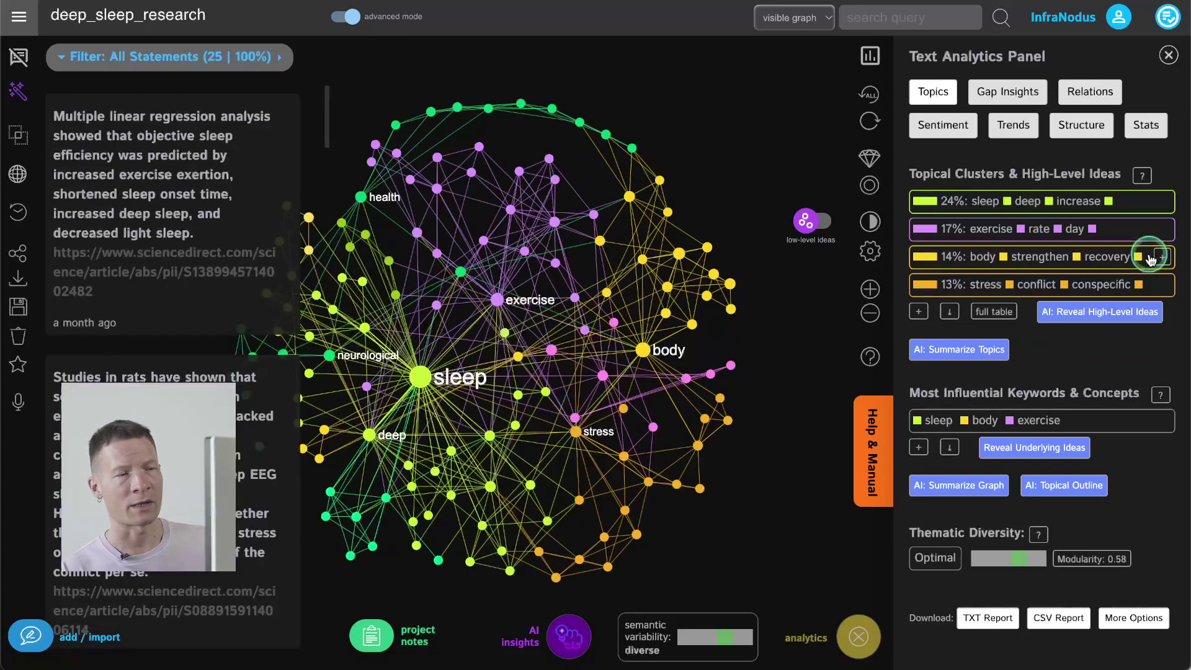
click(1151, 259)
click(1150, 259)
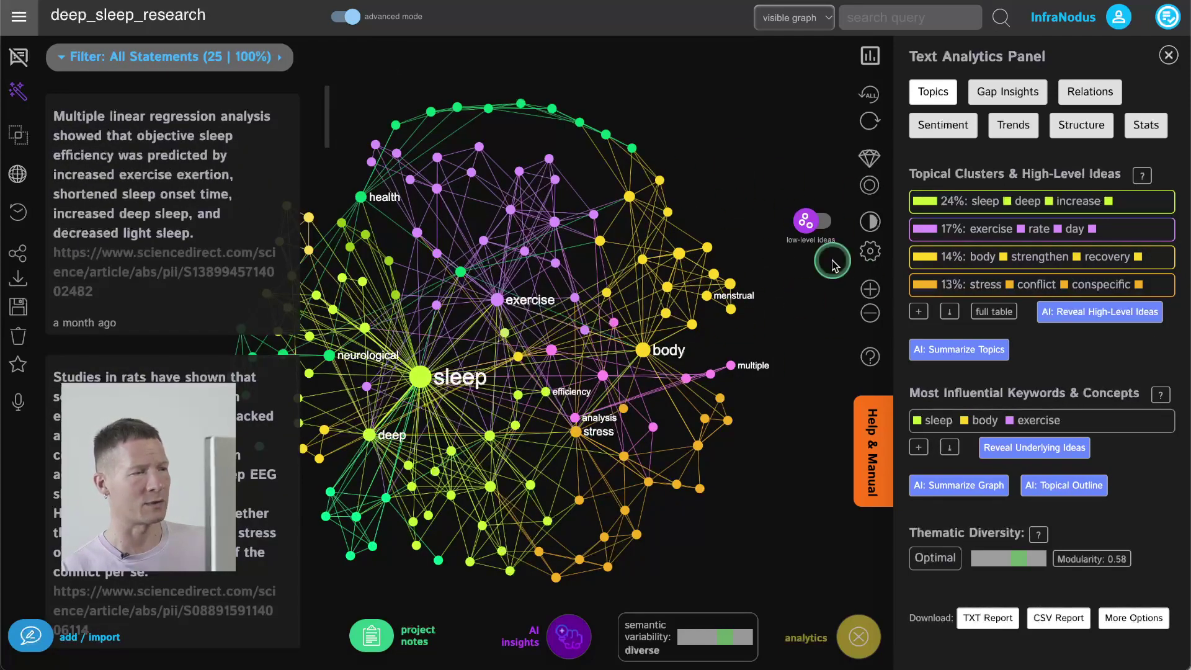
Filter by the exercise/rate/day topic and select exercise, serotonin, stimulation and emotional nodes.
click(1106, 229)
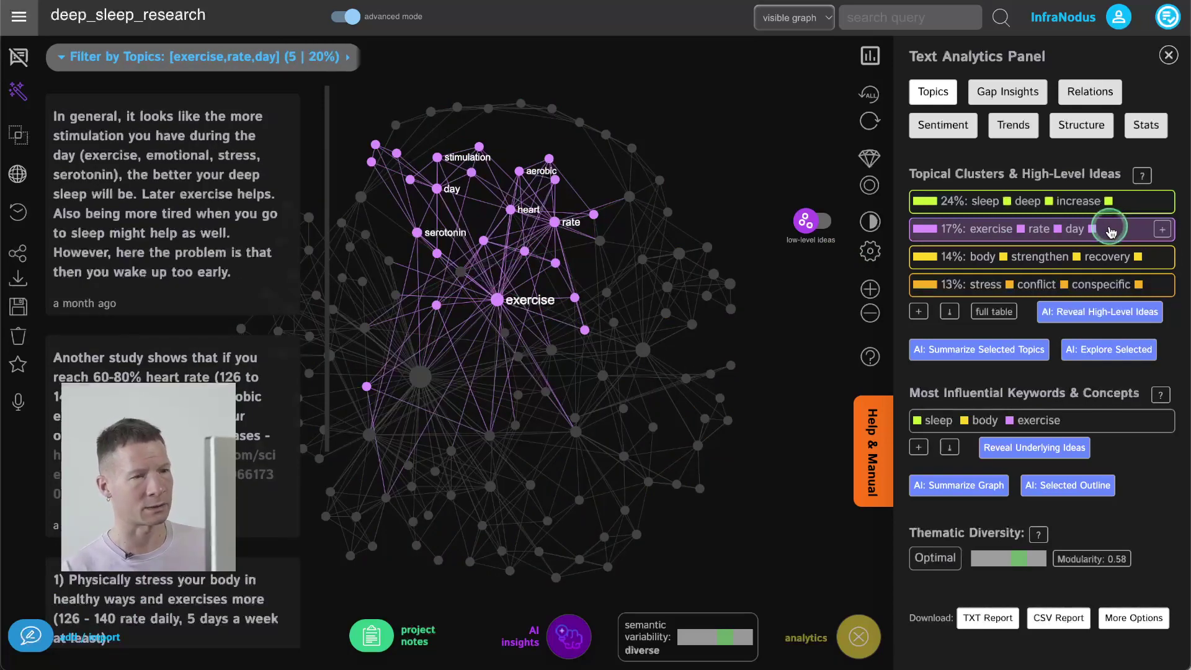
click(497, 299)
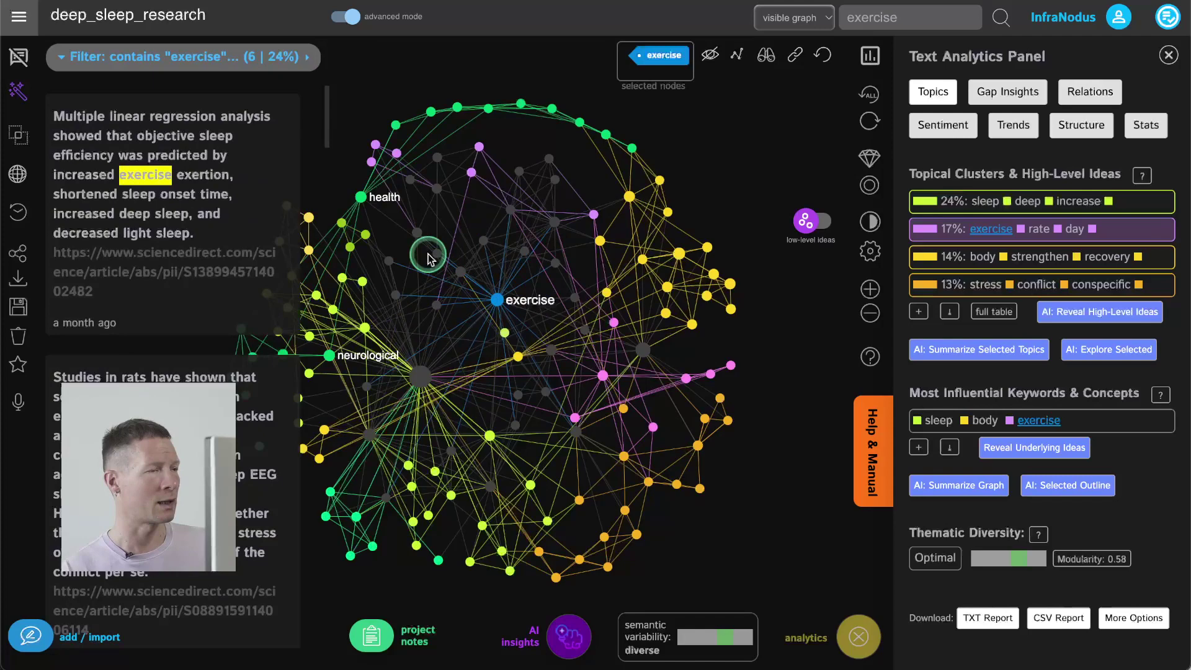
click(416, 233)
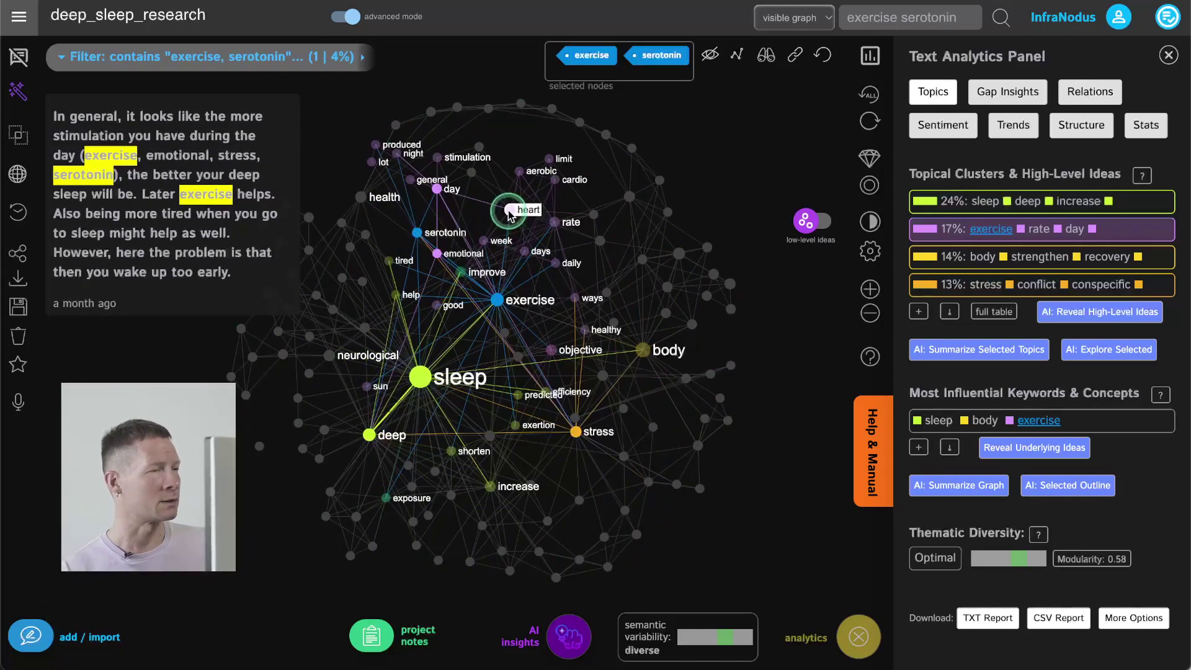
click(441, 159)
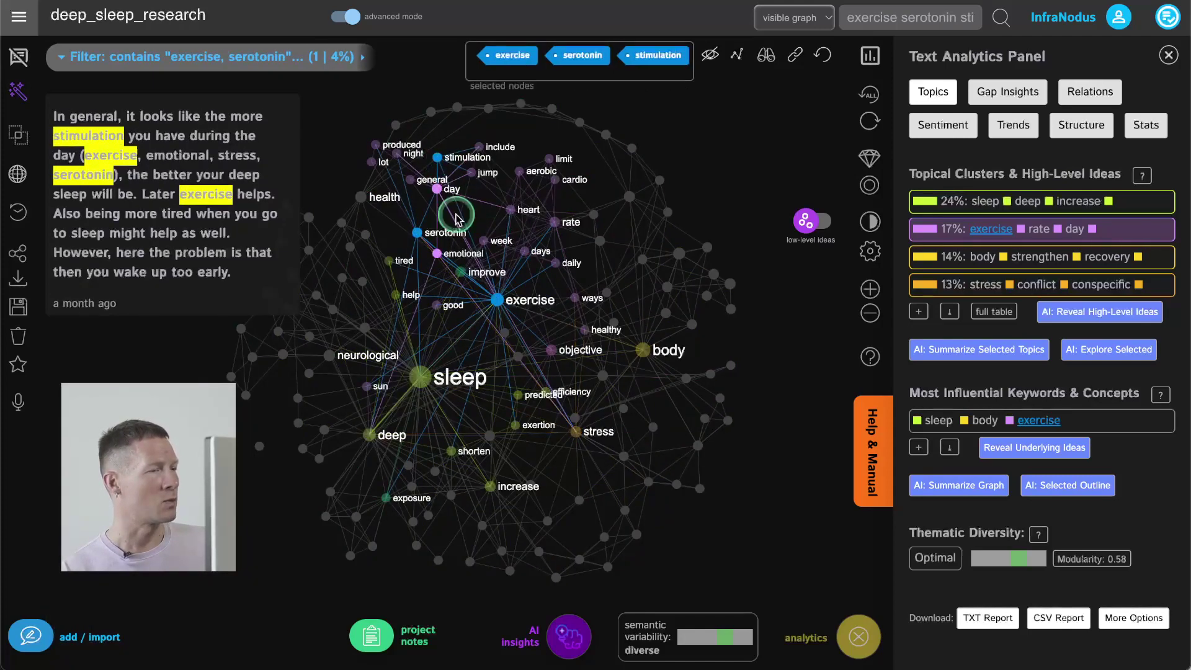
click(438, 254)
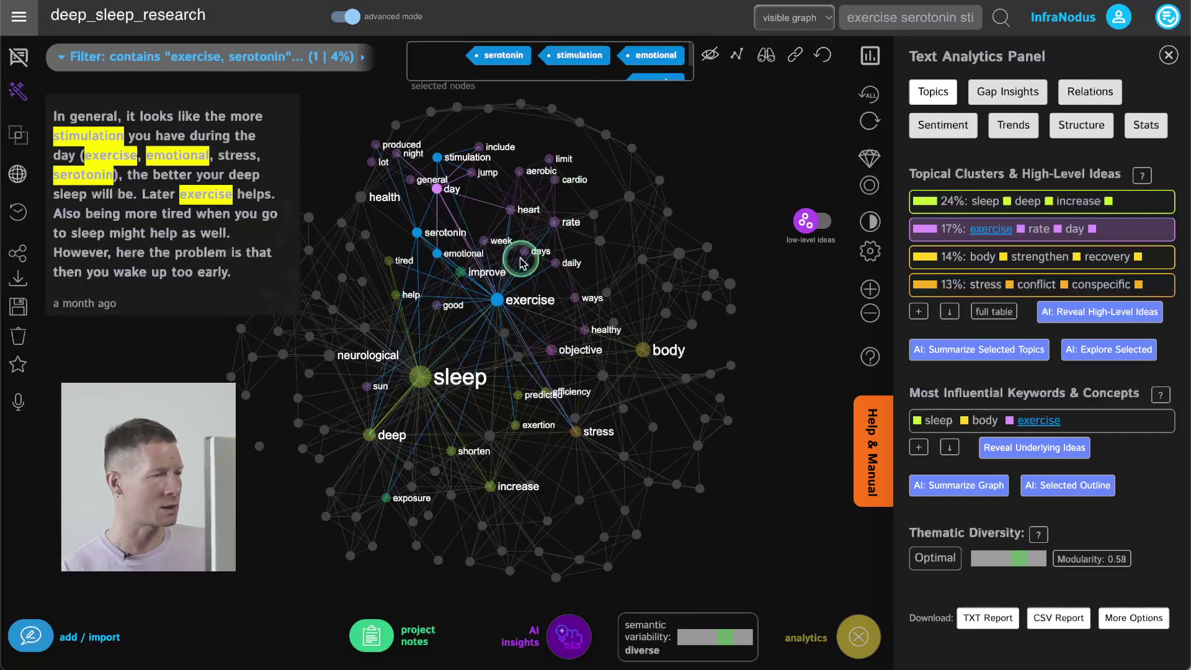
Get a GPT-4 chat response for these nodes, then switch the AI module to question generation.
click(585, 641)
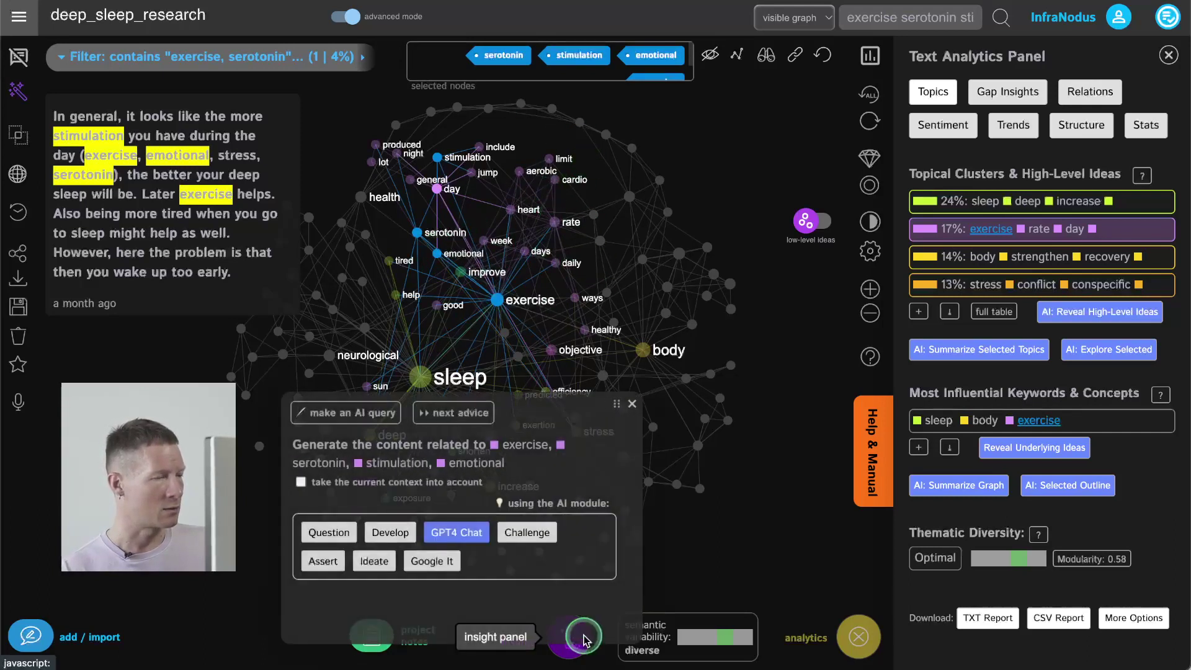
click(449, 532)
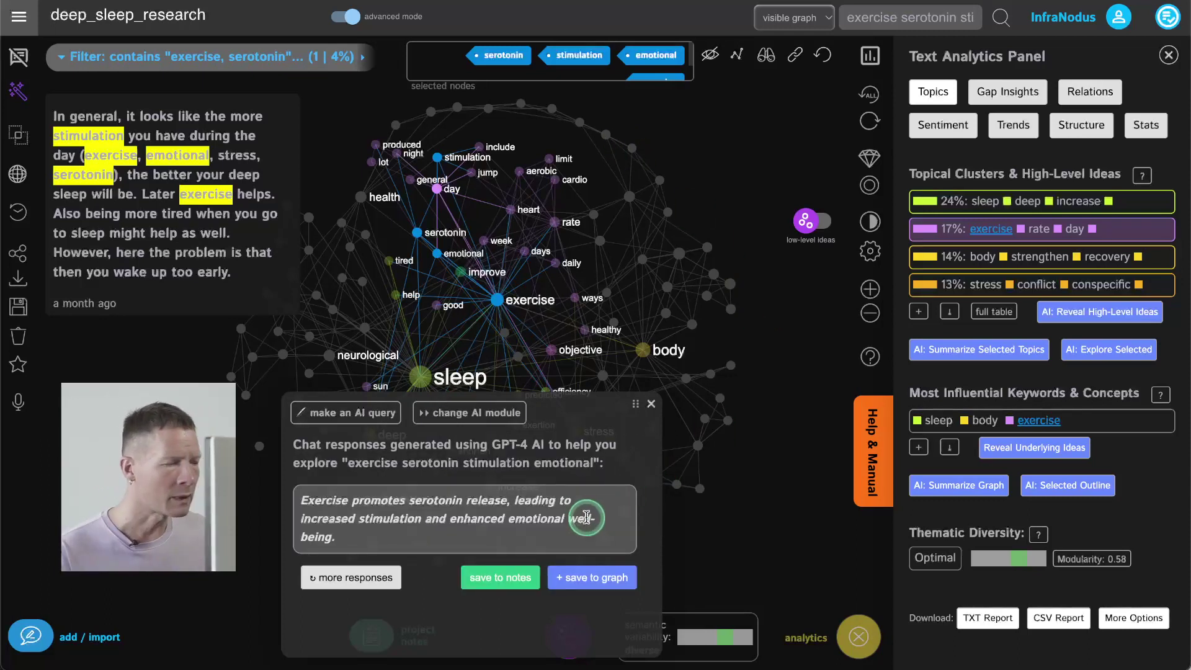
click(456, 414)
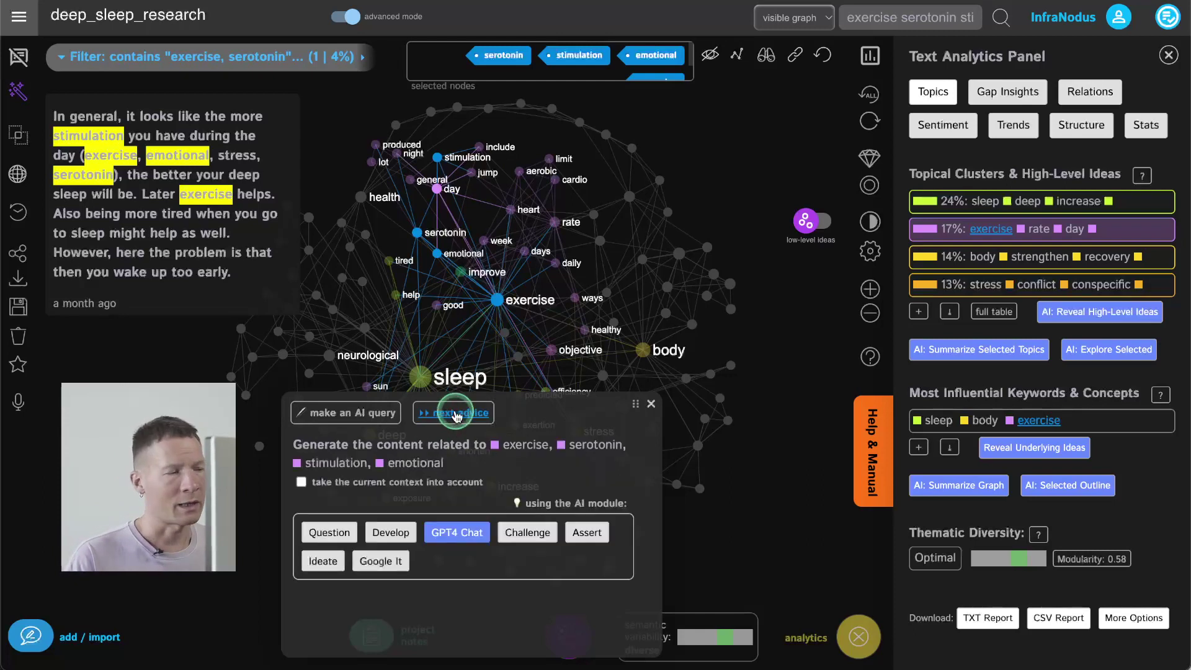
click(329, 534)
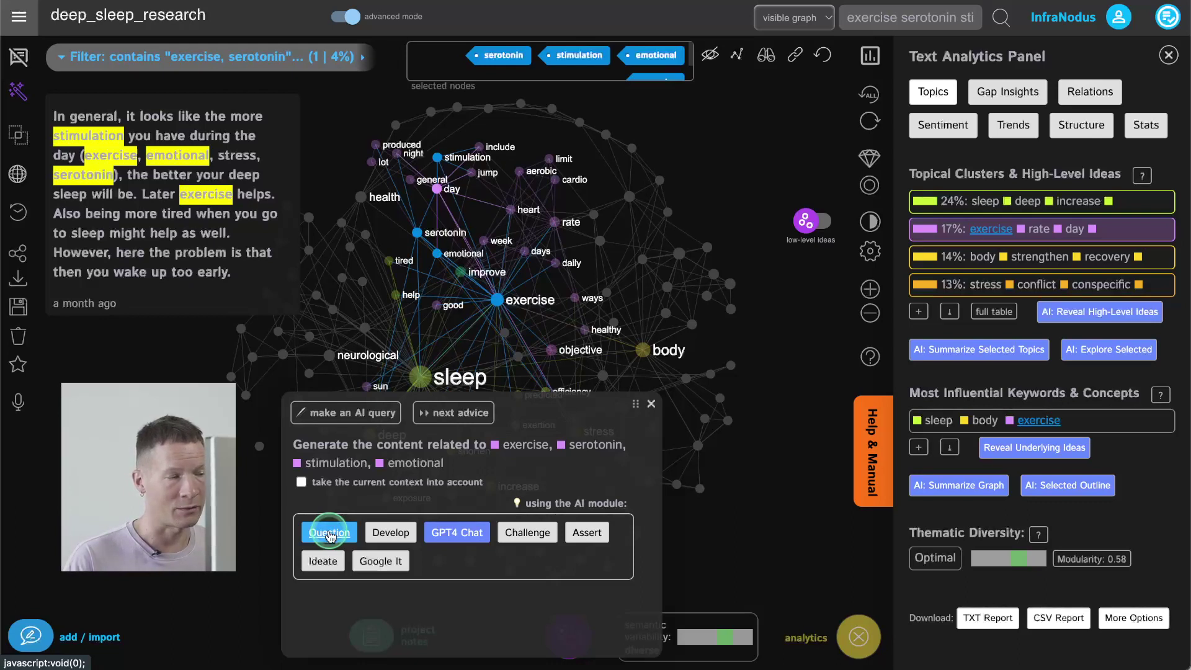
click(330, 533)
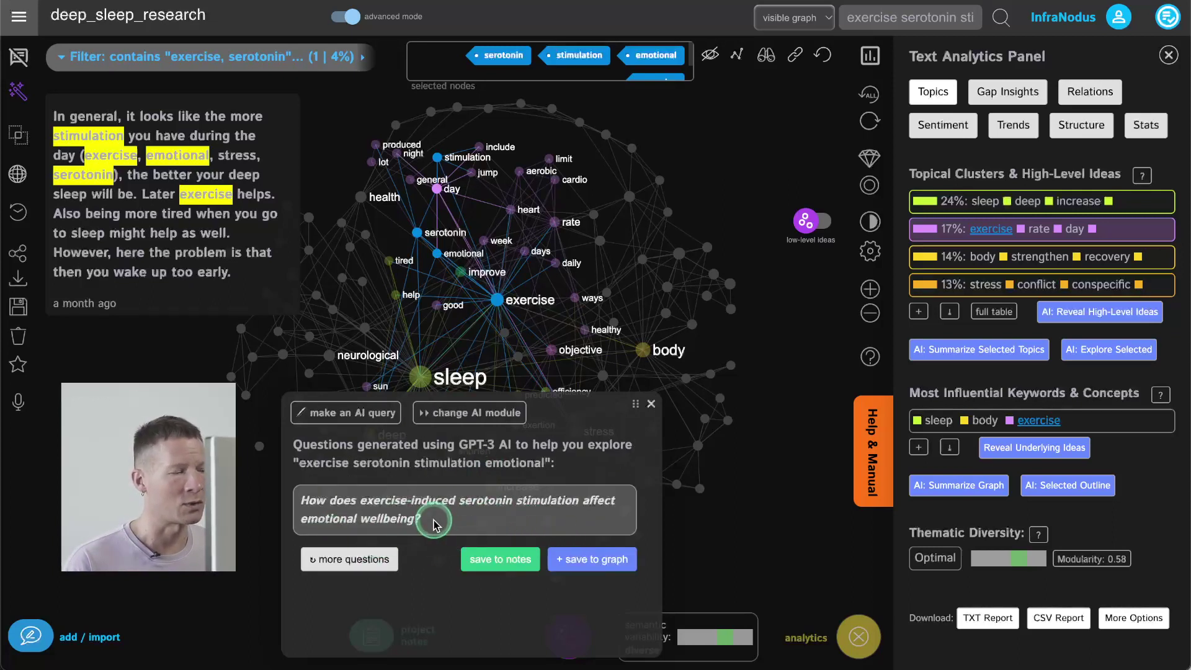
Ask GPT-4 how exercise-induced serotonin stimulation affects emotional wellbeing, and save the answer to notes.
drag(433, 523, 309, 502)
key(ctrl+c)
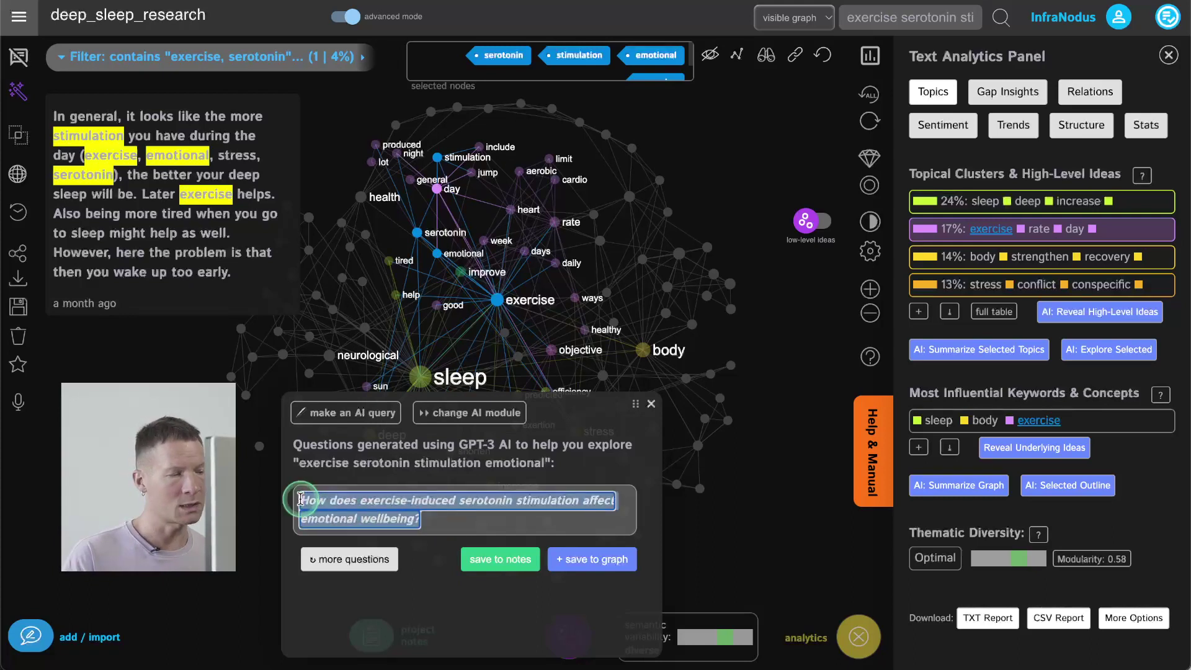
click(339, 412)
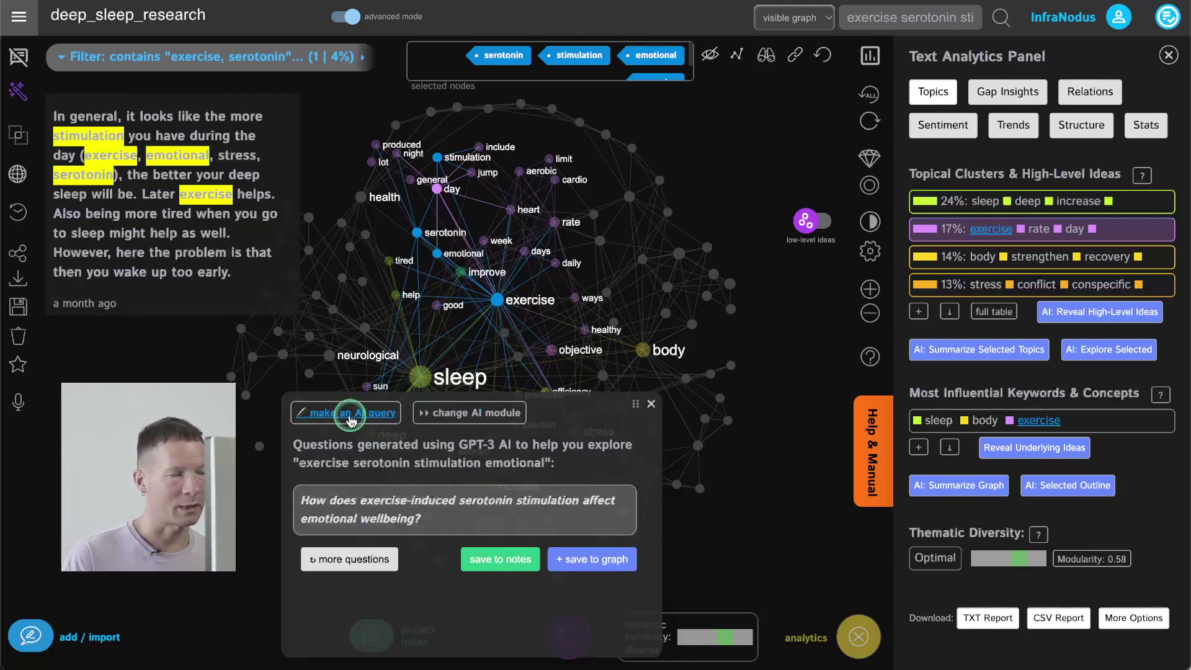
triple_click(396, 483)
key(ctrl+v)
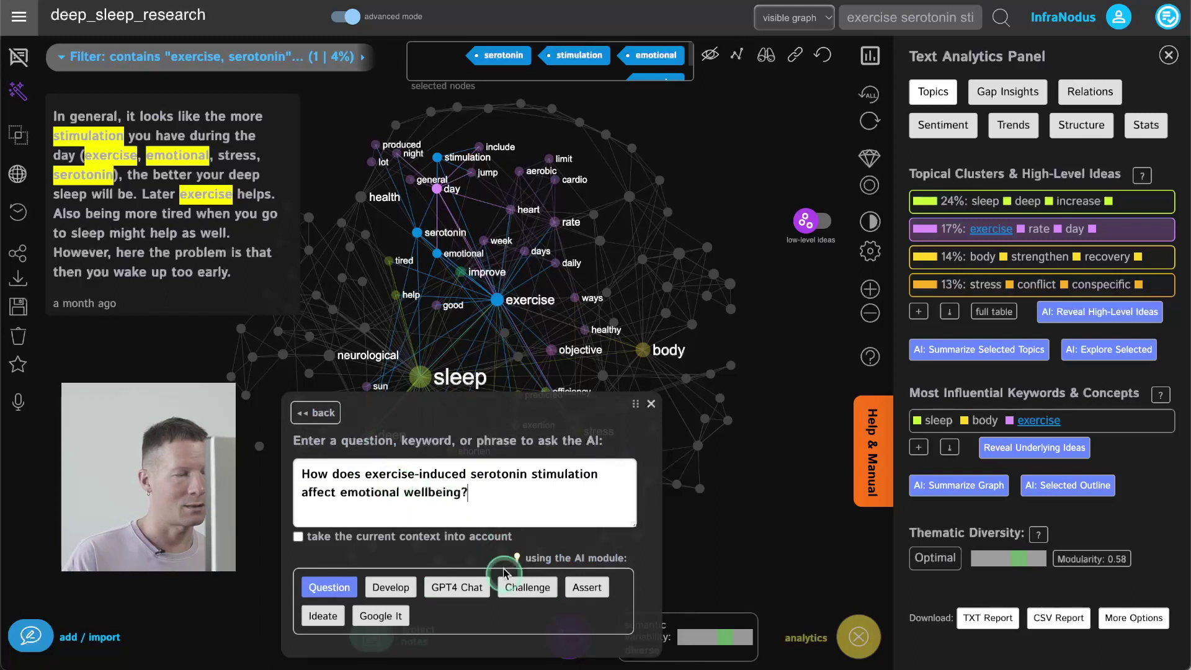
click(457, 587)
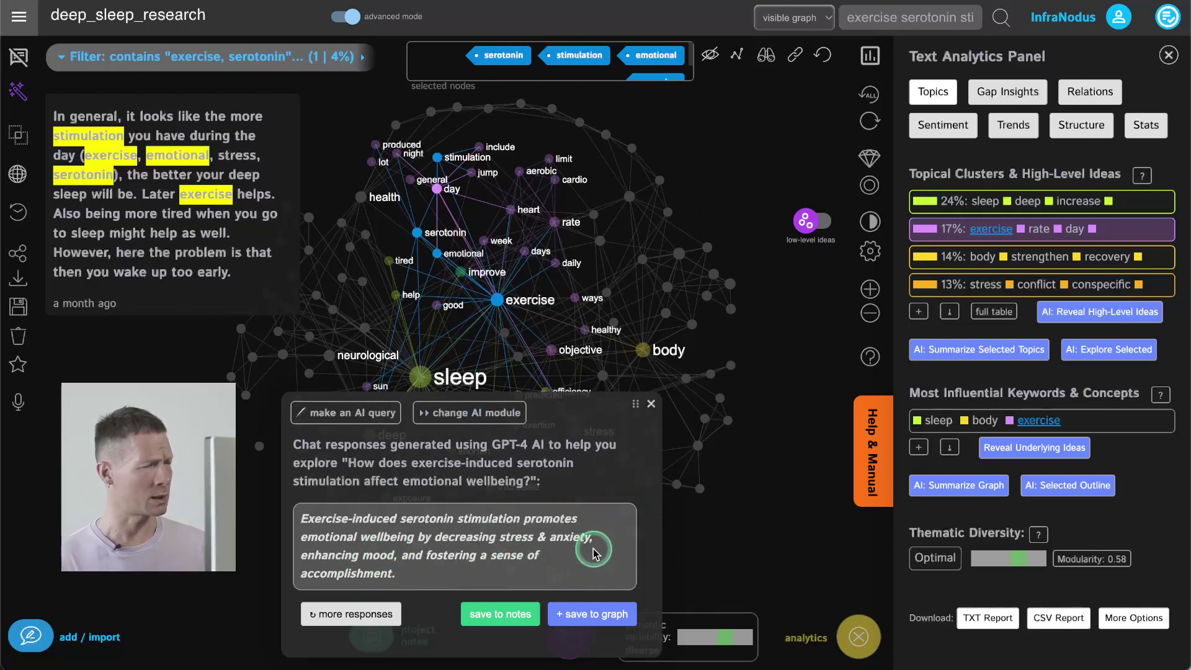
click(497, 615)
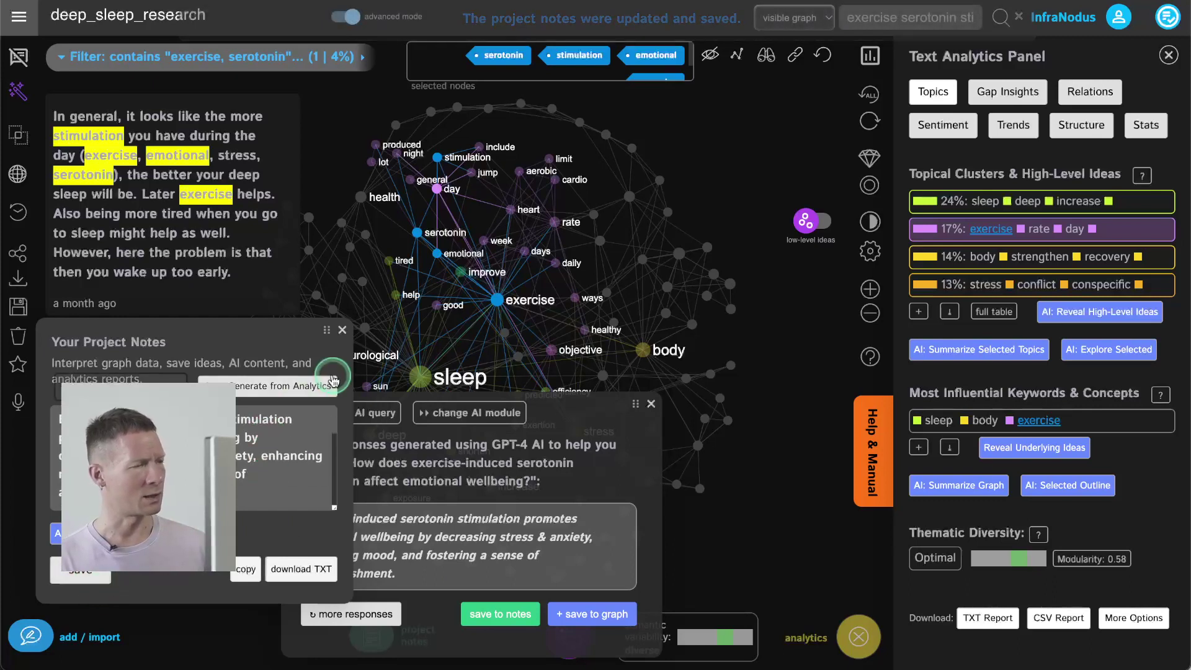
click(341, 329)
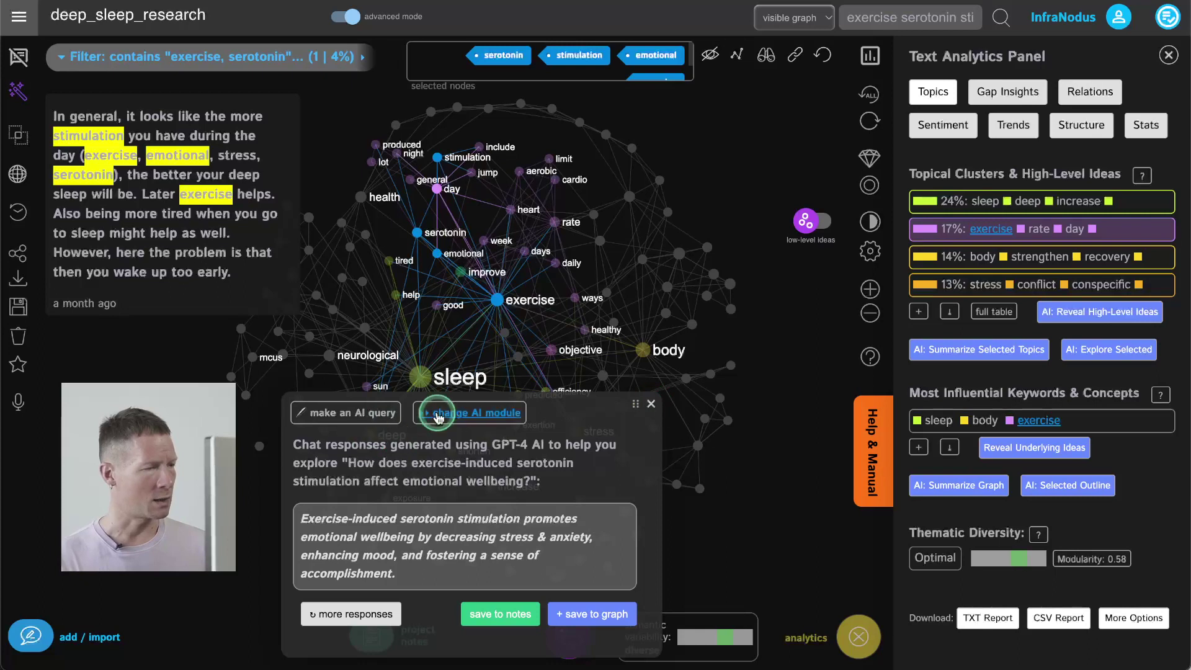
Search Google for serotonin, stimulation, emotional and exercise, load more results, then close them.
click(441, 413)
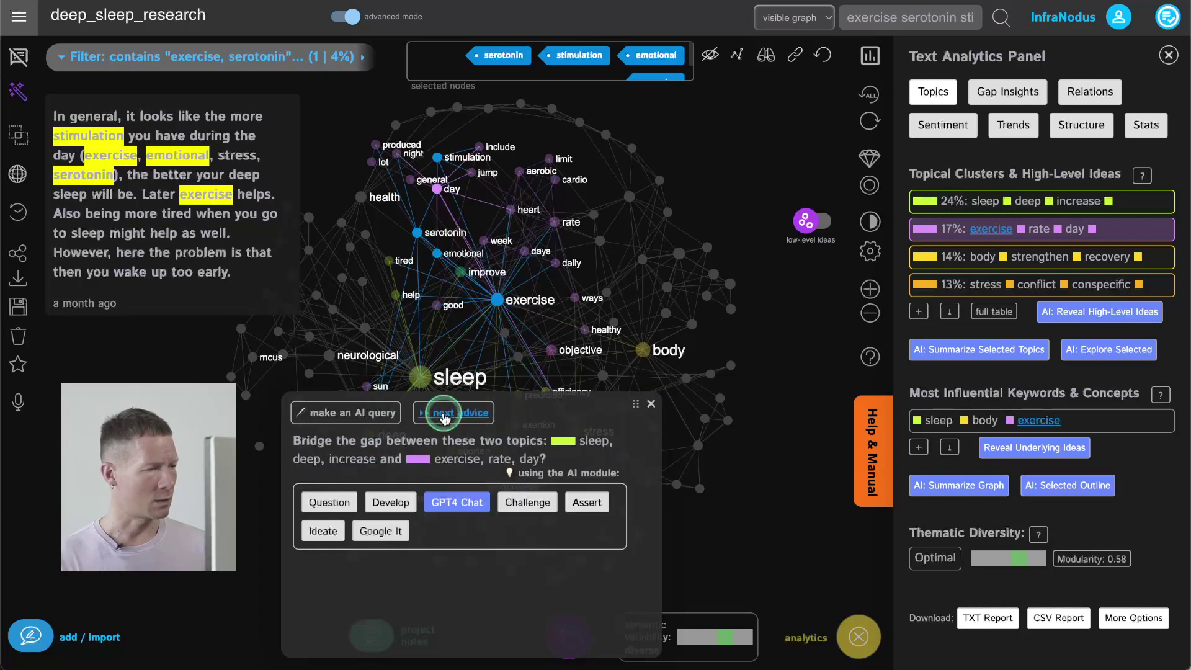
click(497, 299)
click(380, 561)
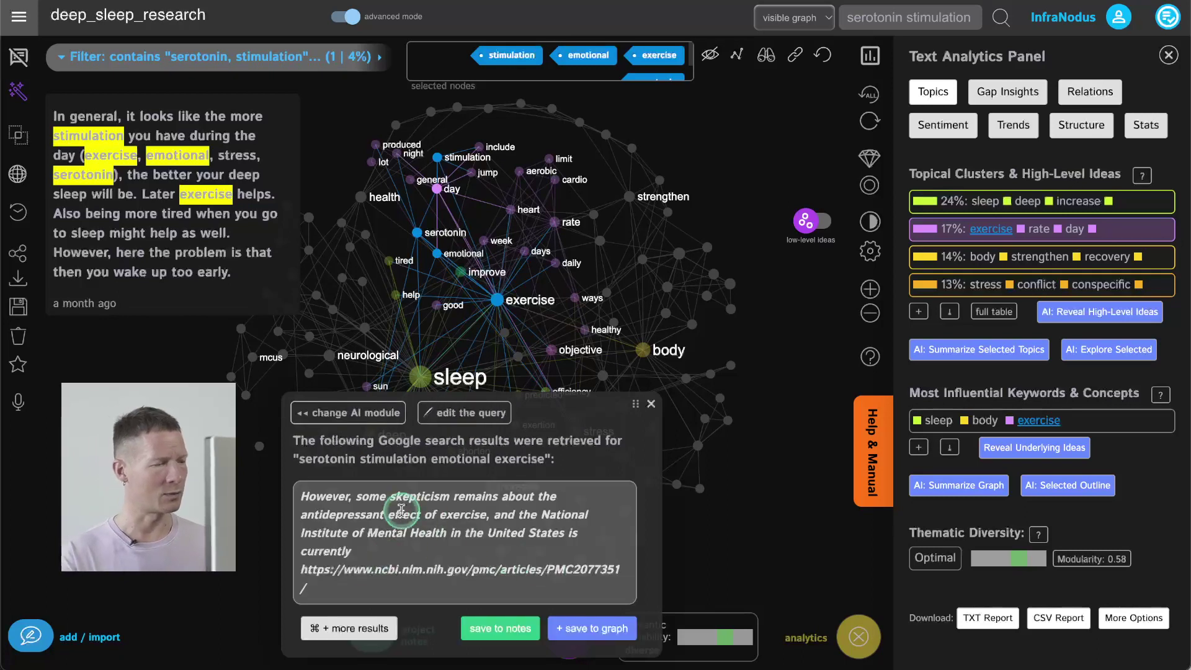
click(367, 628)
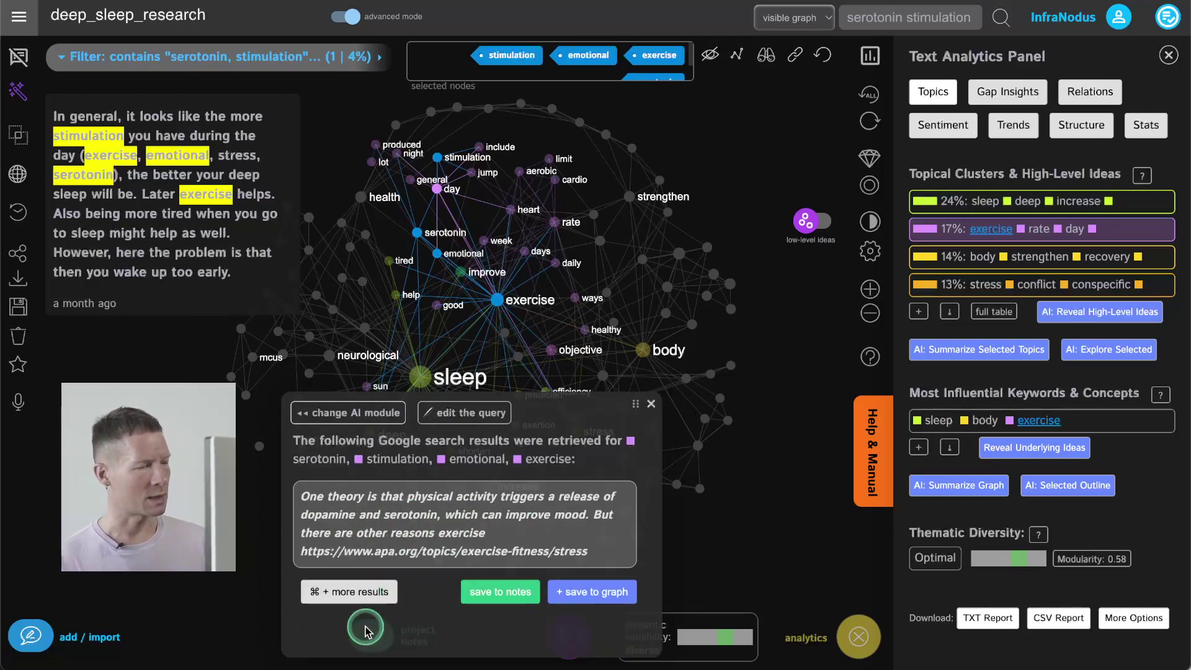
click(364, 590)
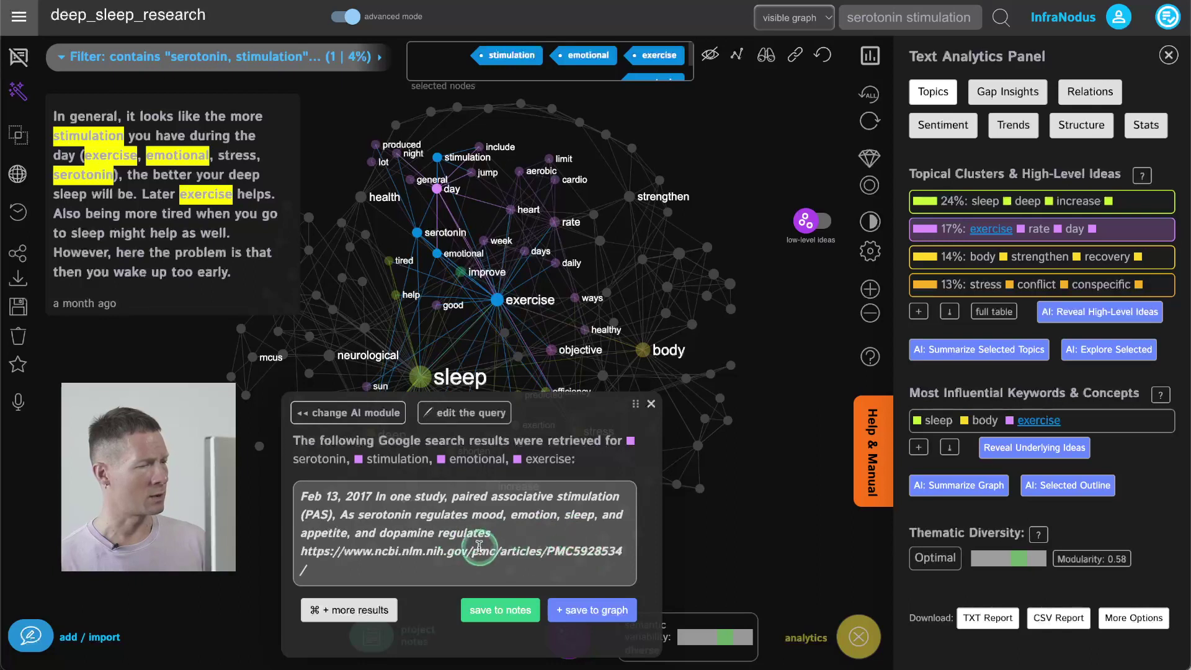
click(372, 611)
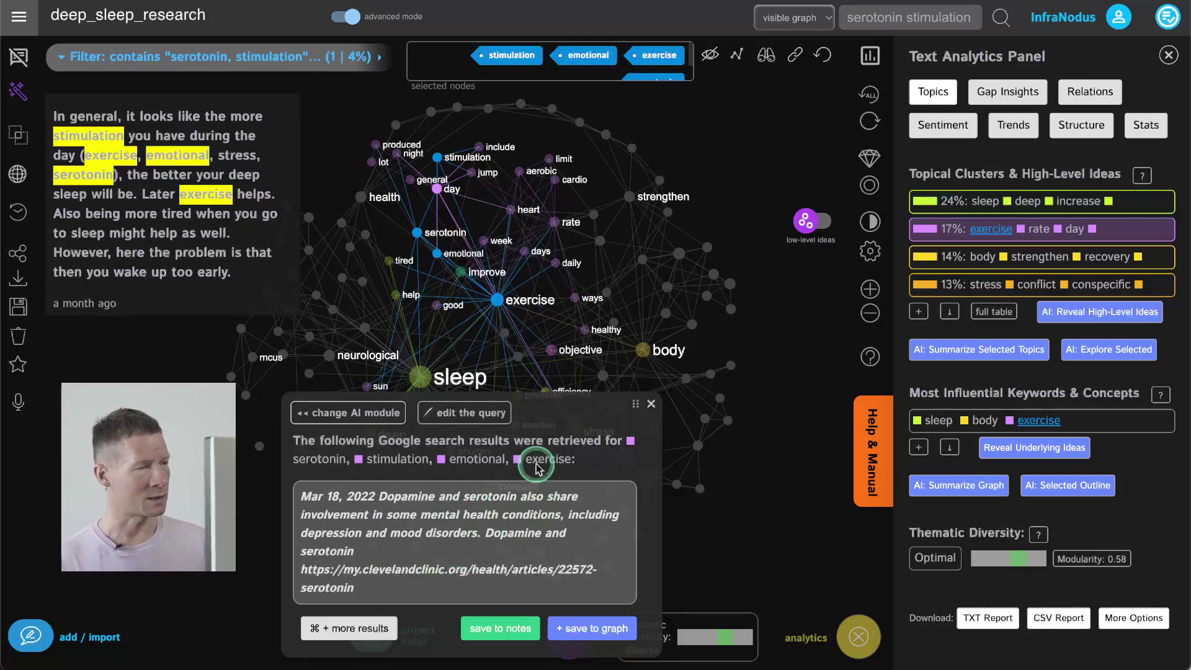
click(651, 405)
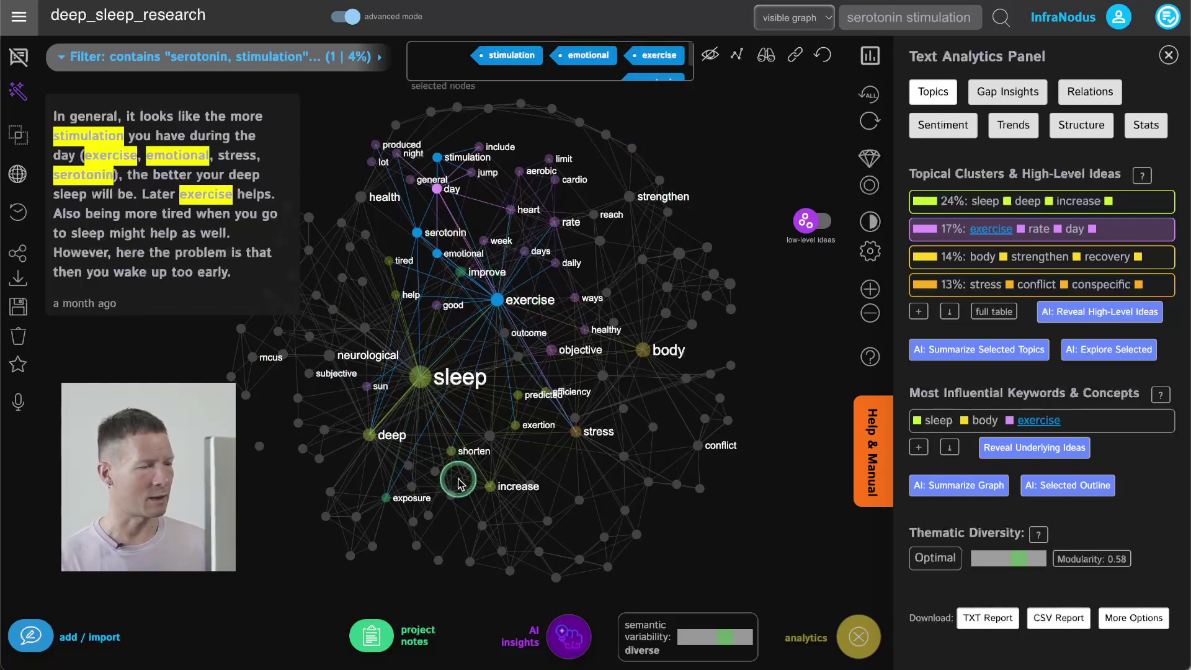
Save a GPT-4 response on serotonin, exercise and emotional well-being to the graph, then show all 26 statements.
click(568, 637)
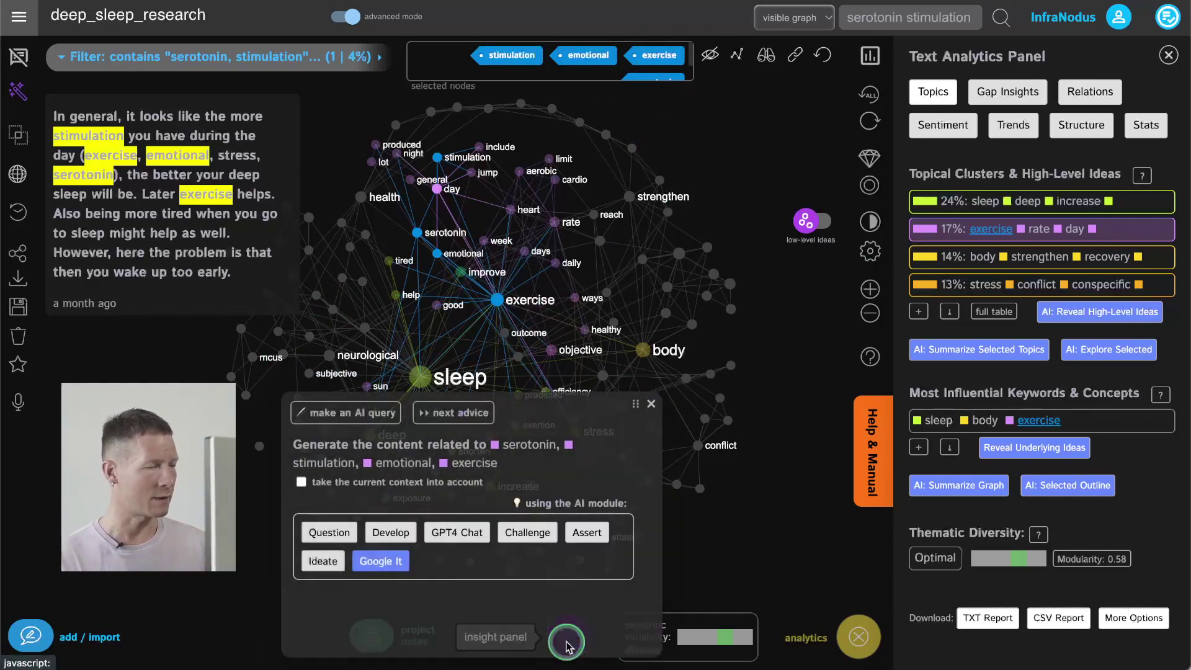
click(460, 532)
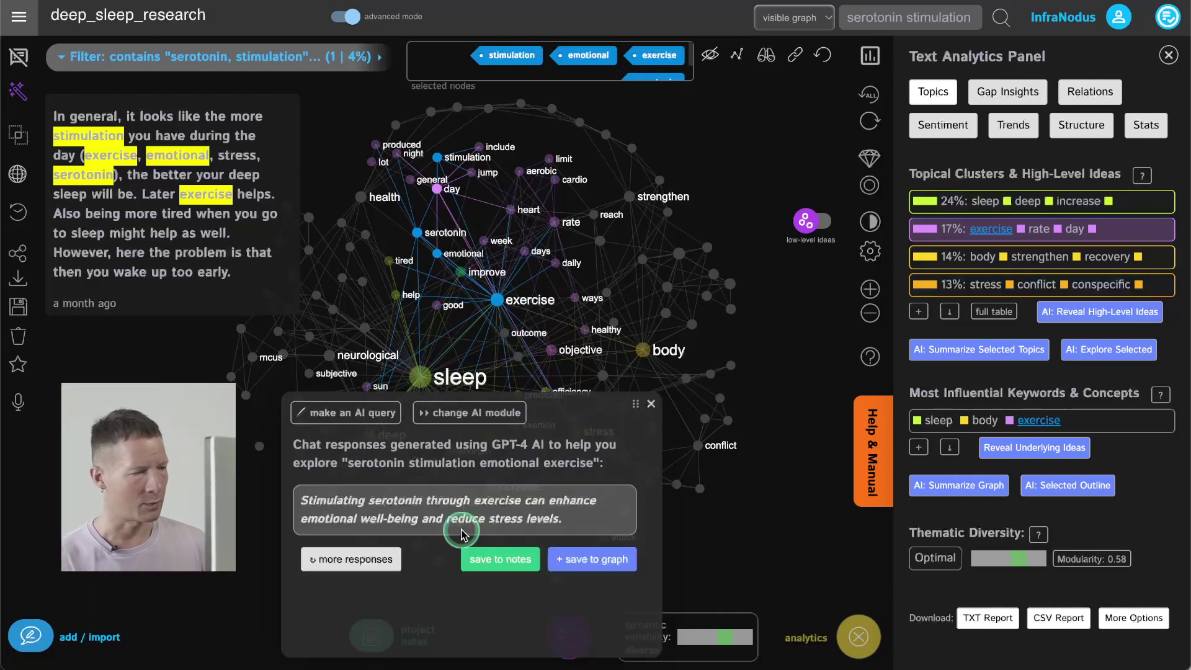
click(596, 561)
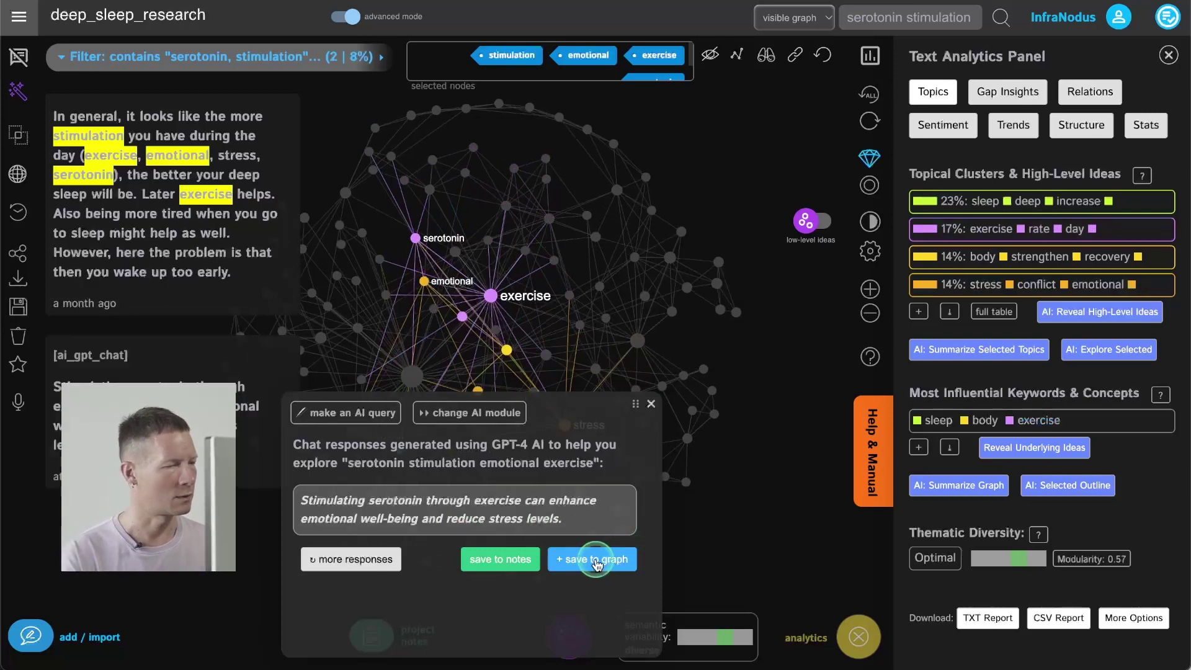
click(649, 404)
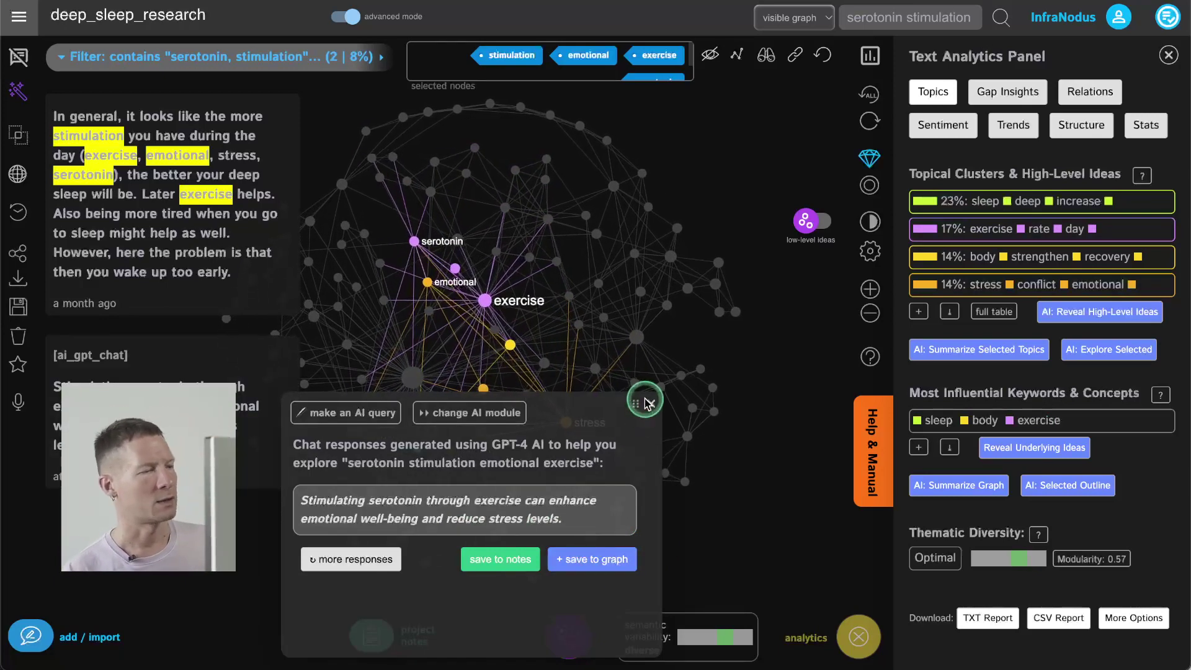
click(543, 407)
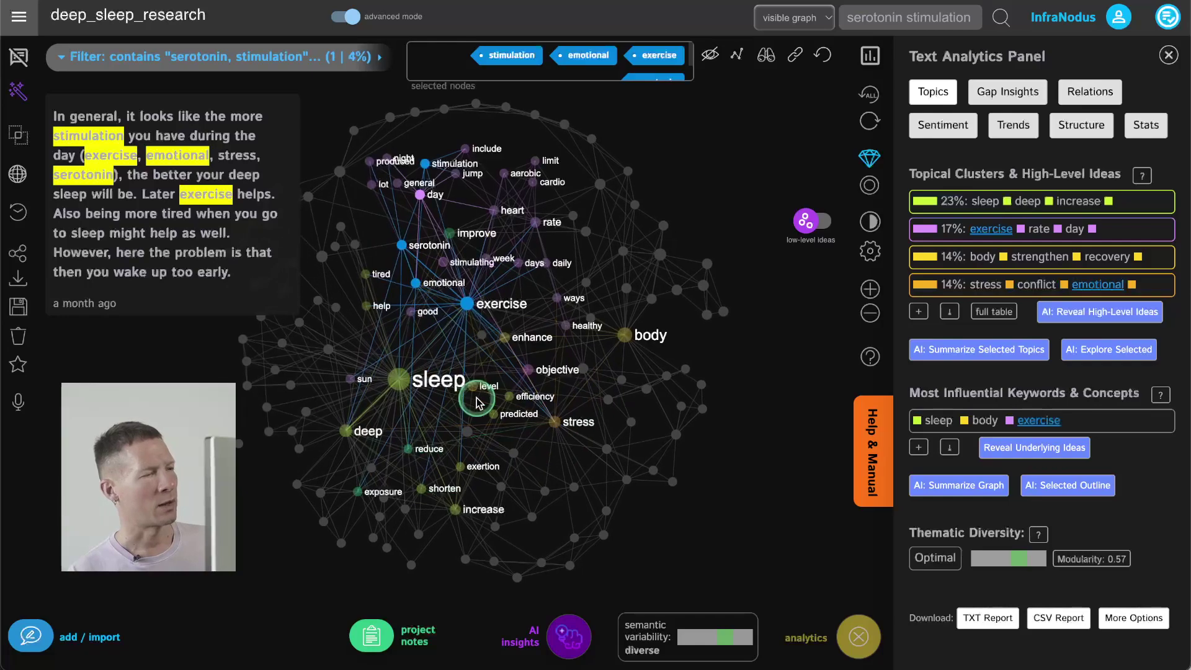
click(840, 56)
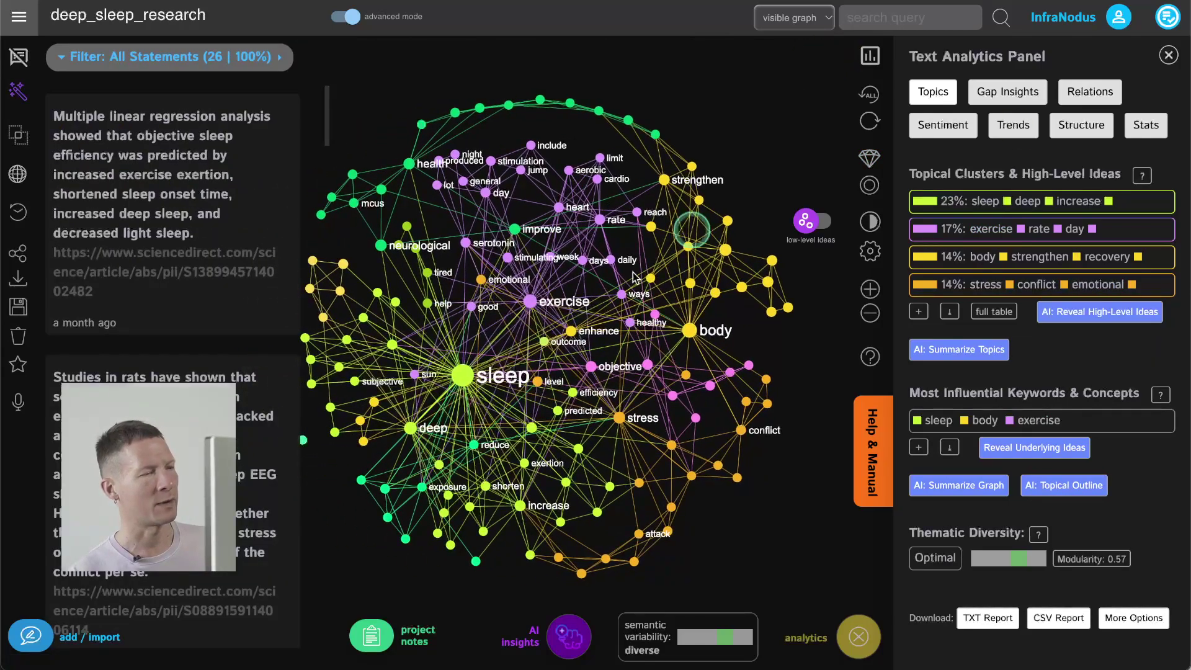
Preview the exercise cluster, expand and collapse the topic list, then run AI naming of the four clusters.
click(1114, 229)
click(1113, 229)
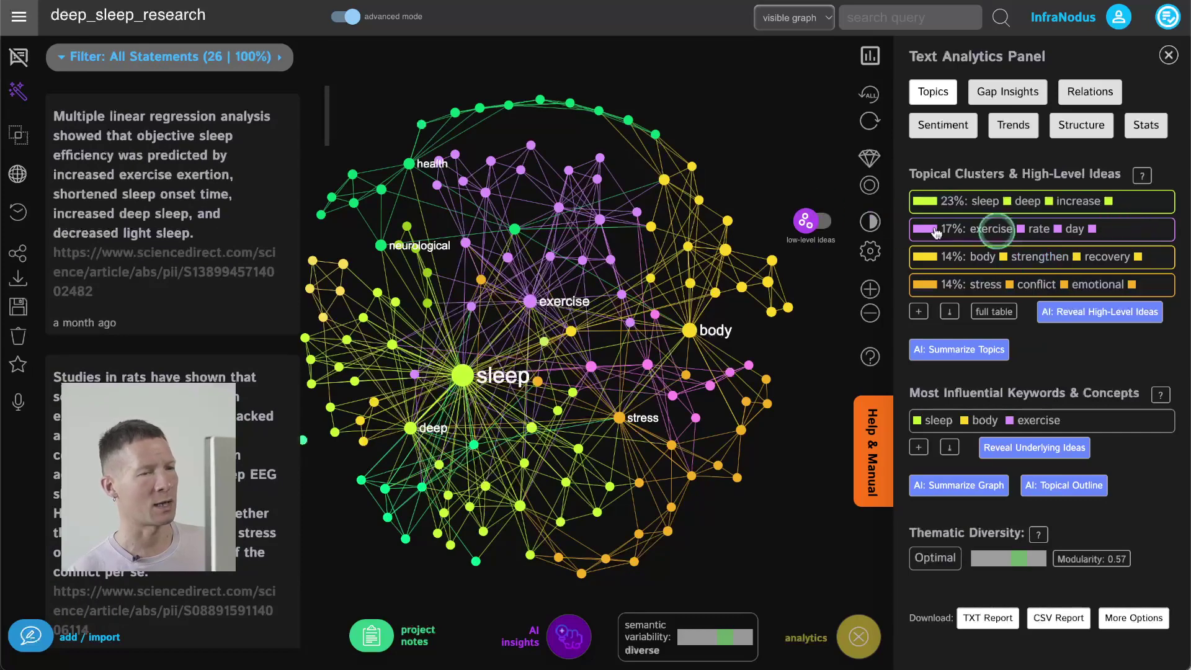
click(919, 312)
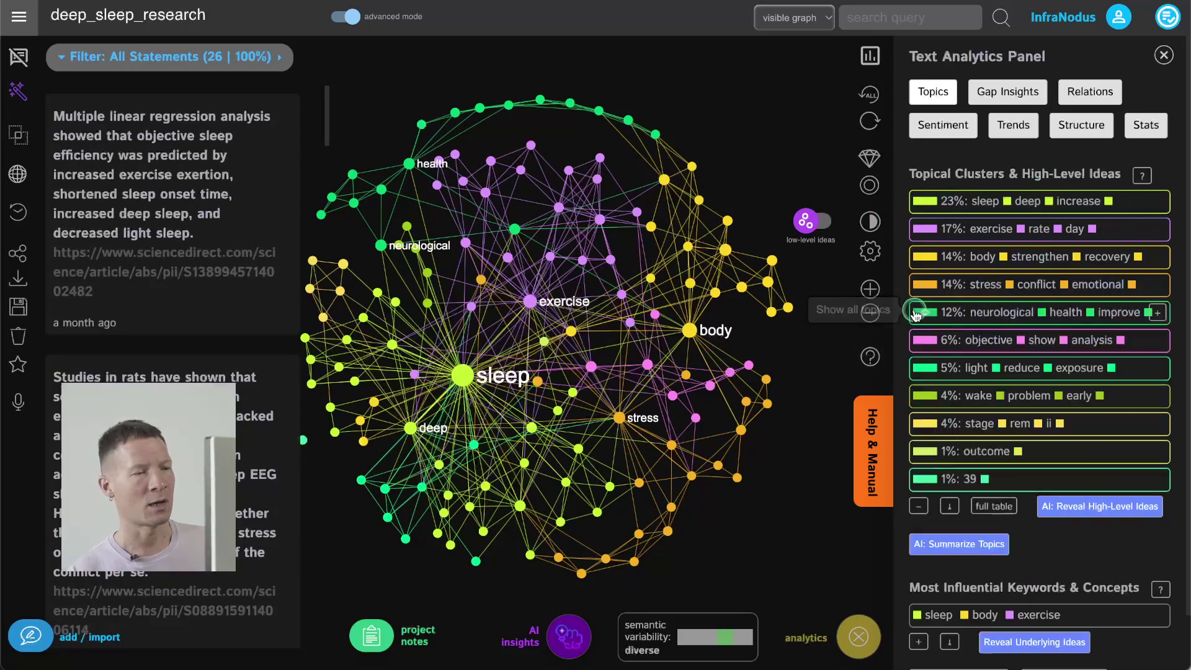
click(919, 506)
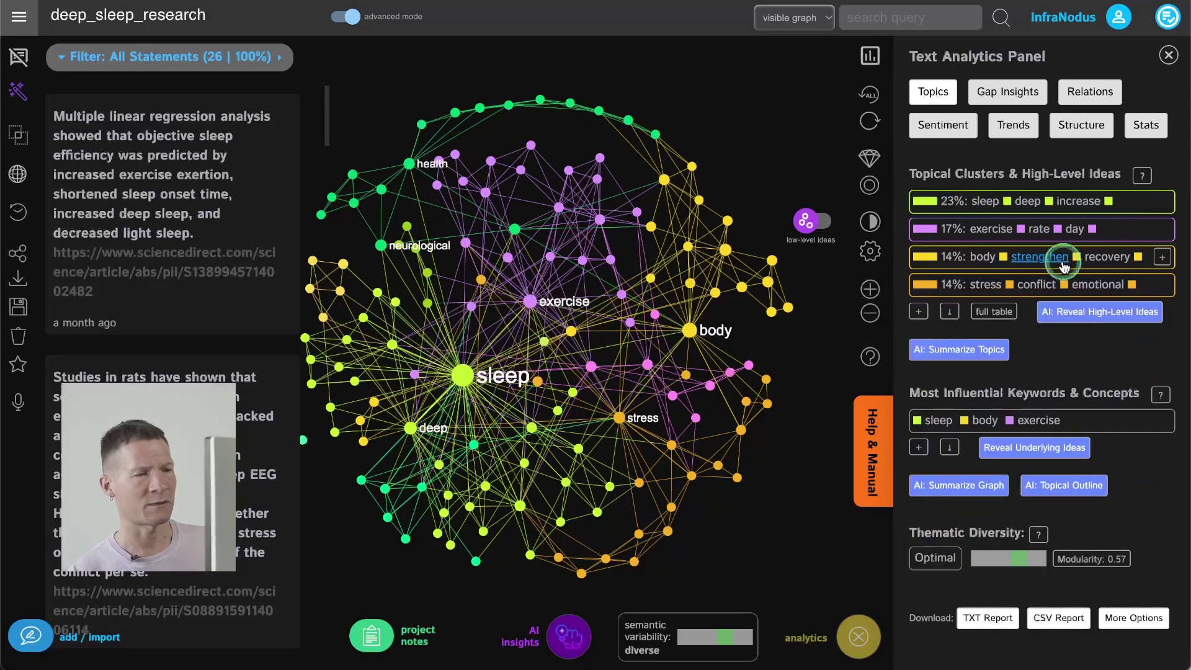
click(1079, 312)
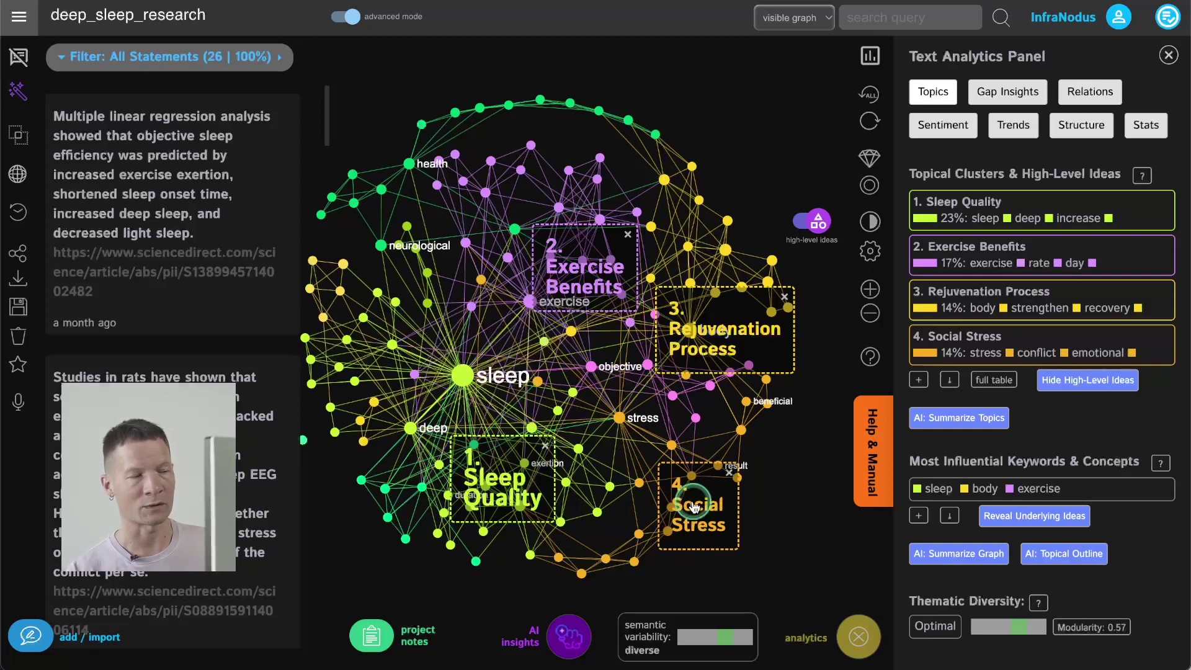
Filter to the Social Stress cluster with keyword labels and select social, stress, experimental and sleep.
click(694, 508)
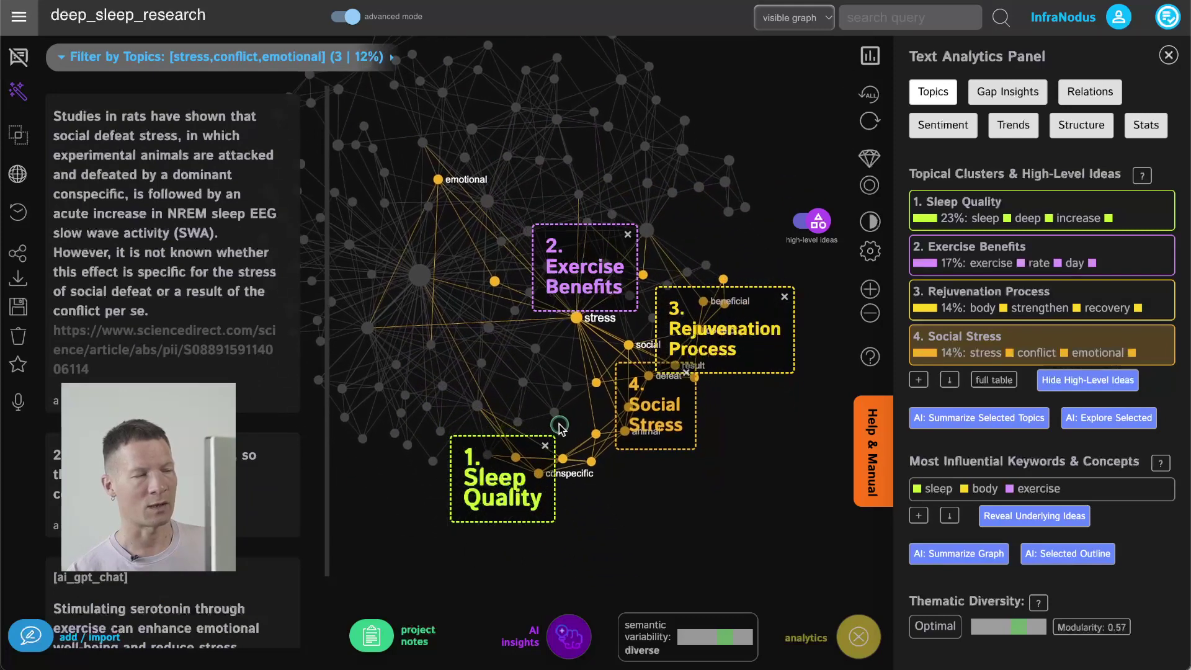
click(811, 221)
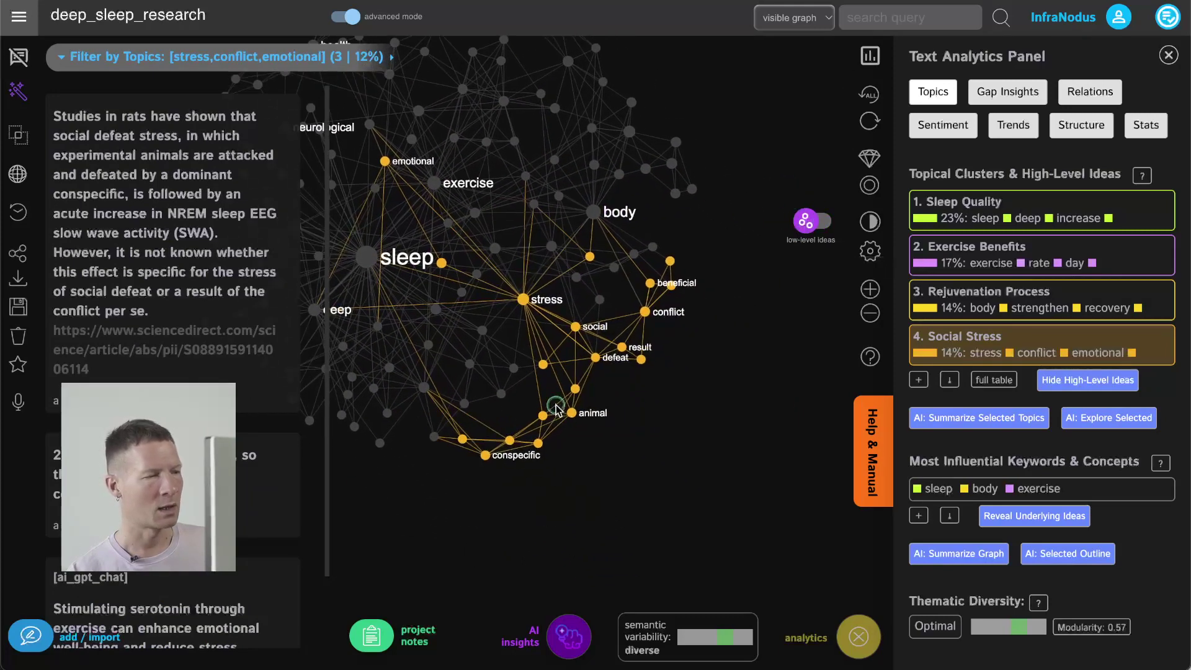
click(575, 327)
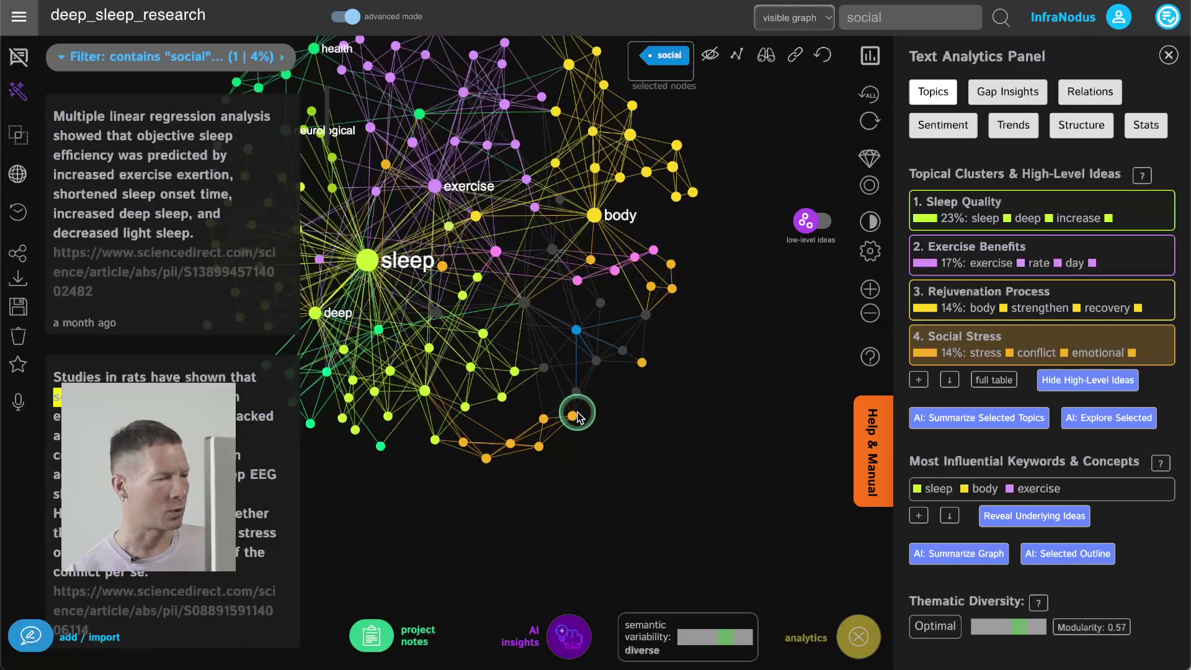
click(544, 318)
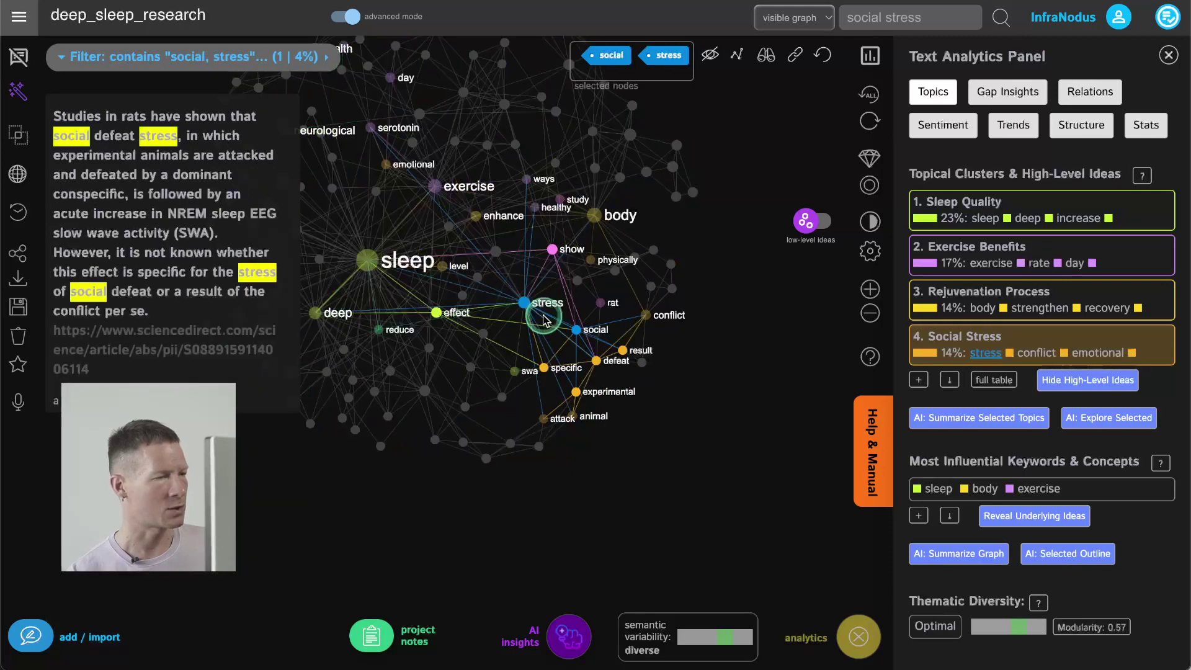
click(576, 392)
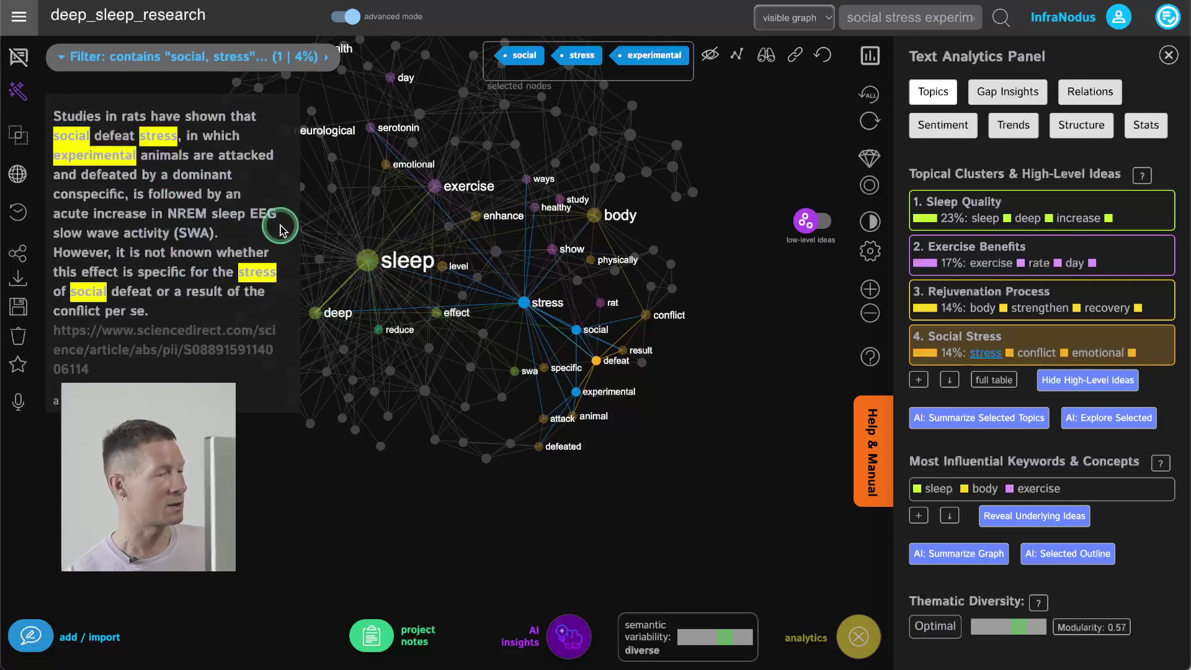
drag(398, 376, 466, 400)
click(438, 288)
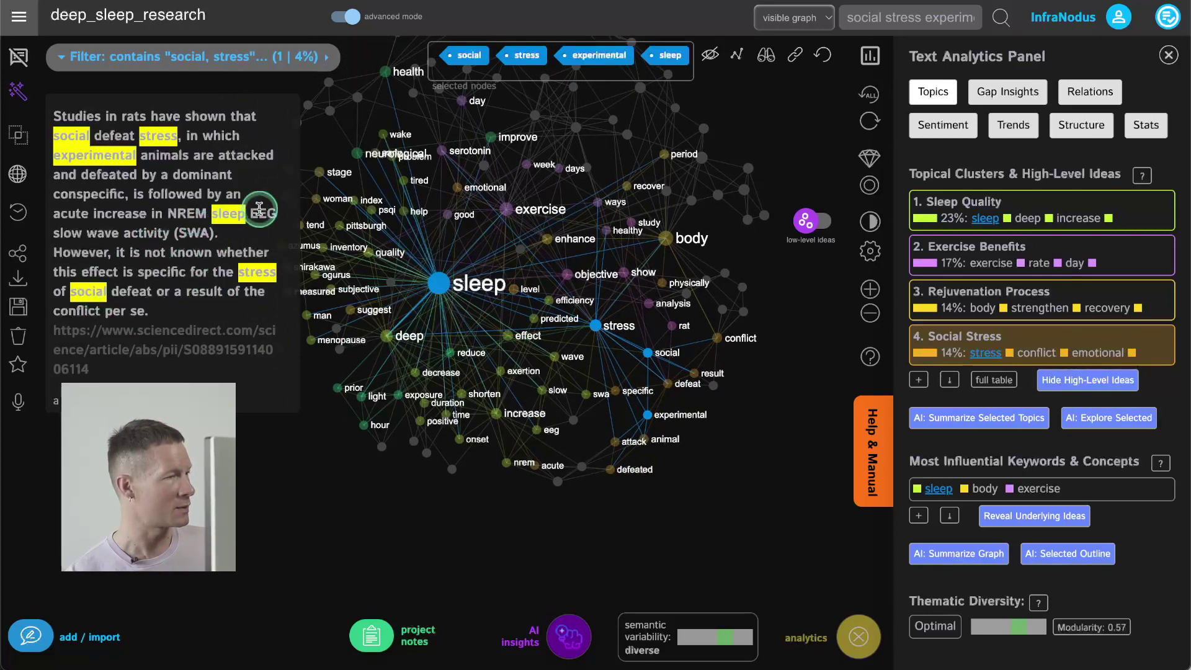
Add NREM to the focus concepts and save the GPT-4 chat answer to the project notes.
click(187, 214)
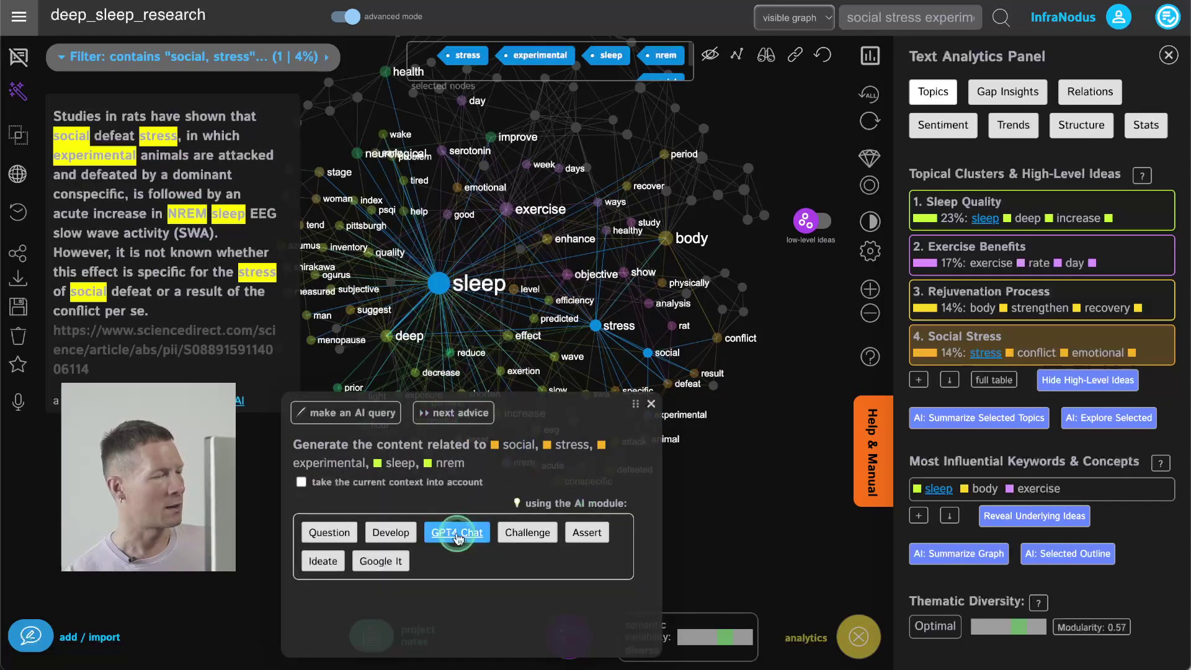
click(458, 536)
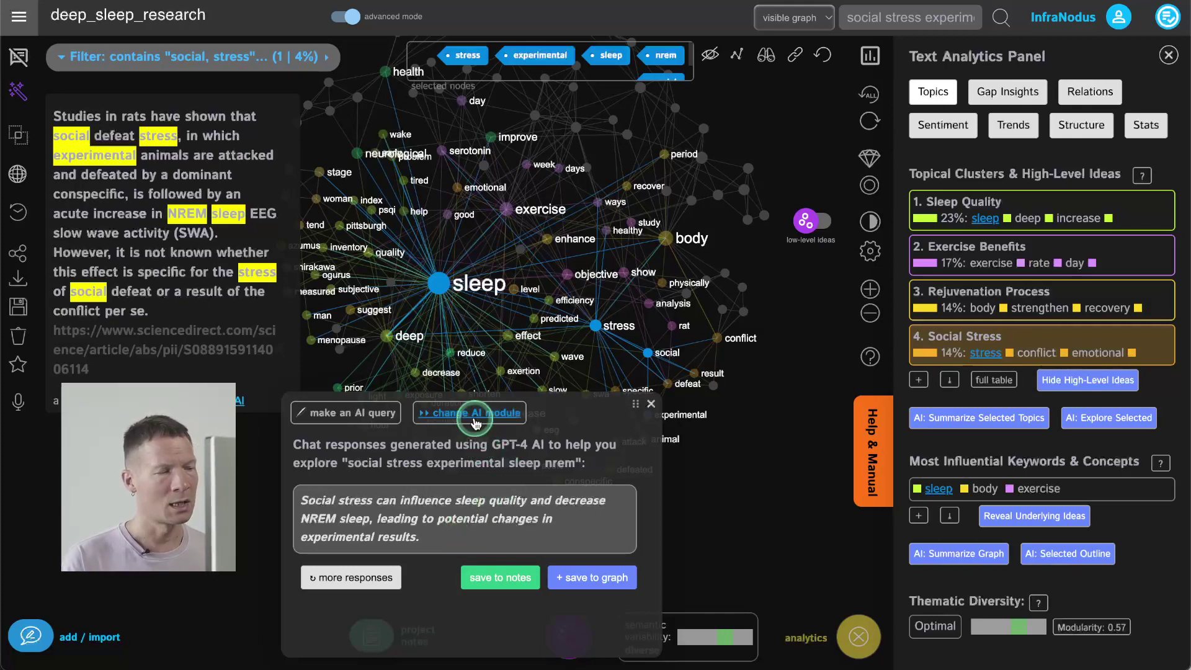
click(501, 580)
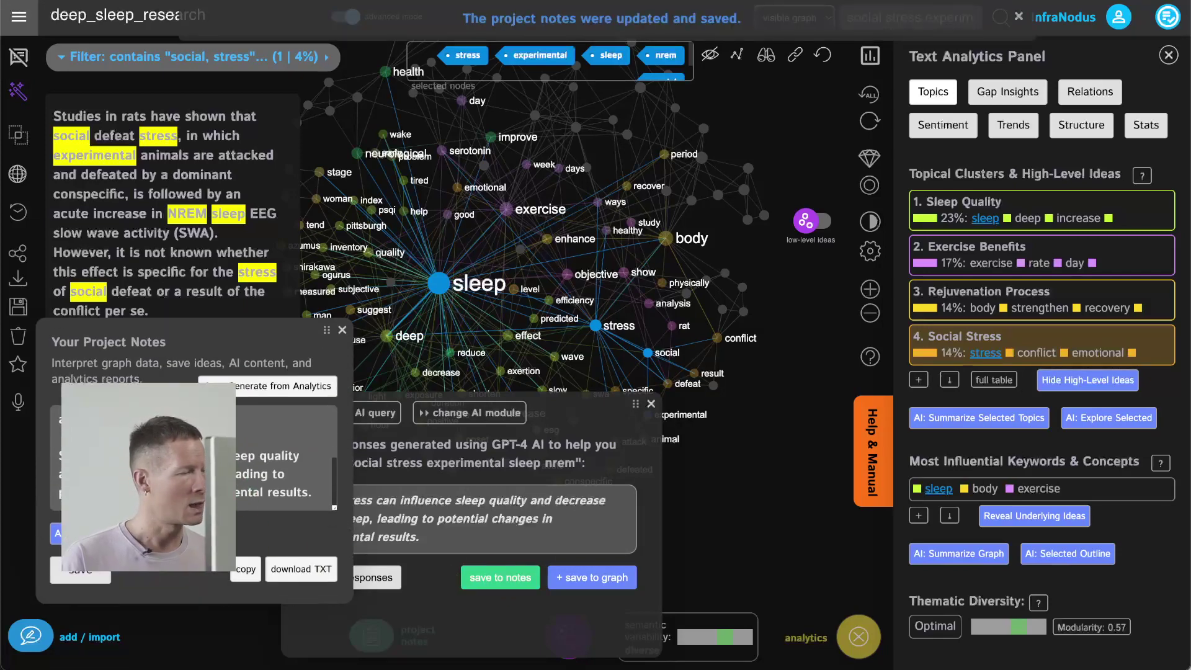
Check the saved GPT-4 text, save the project notes and close the notes panel.
click(250, 458)
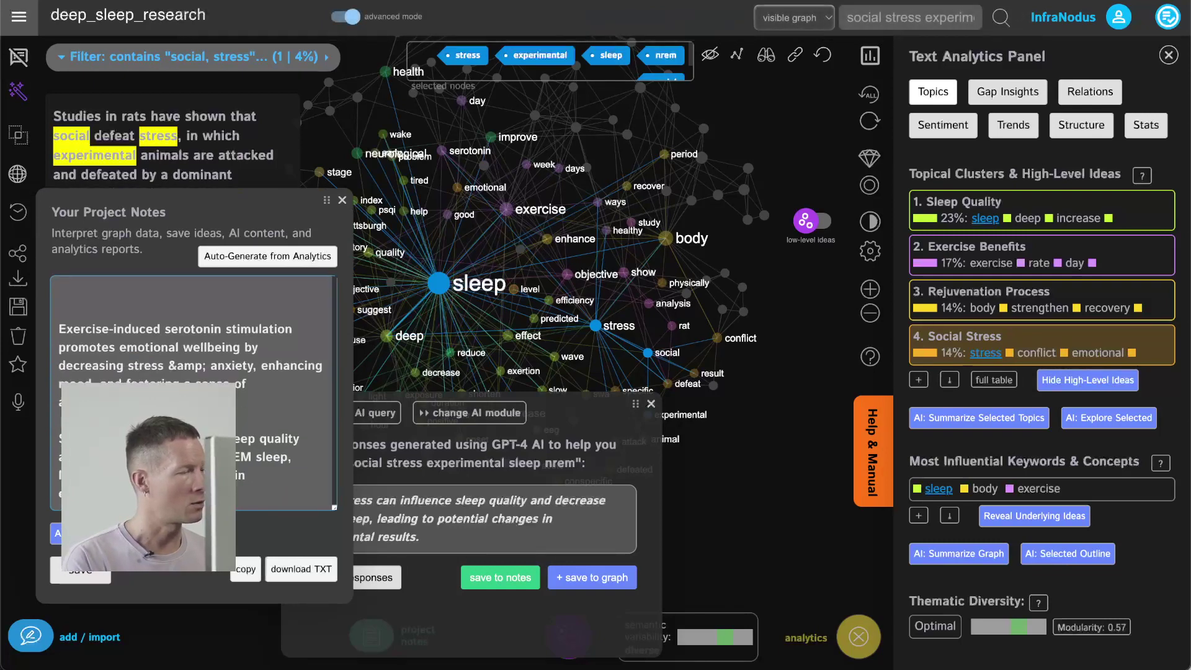
click(91, 581)
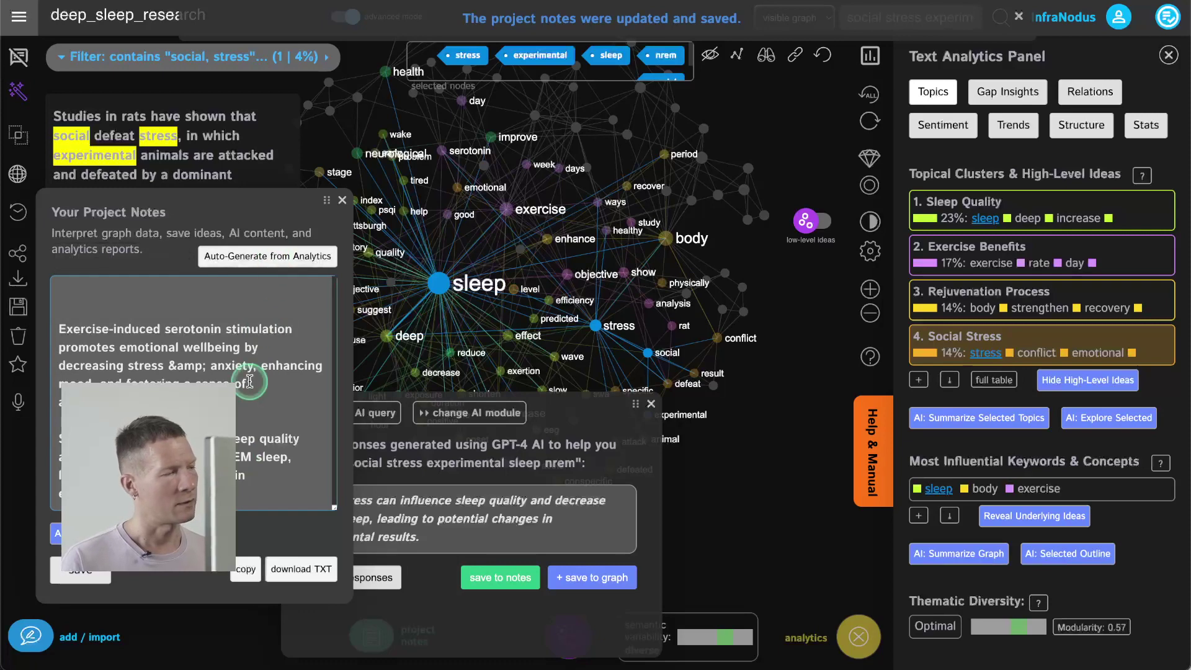
click(337, 203)
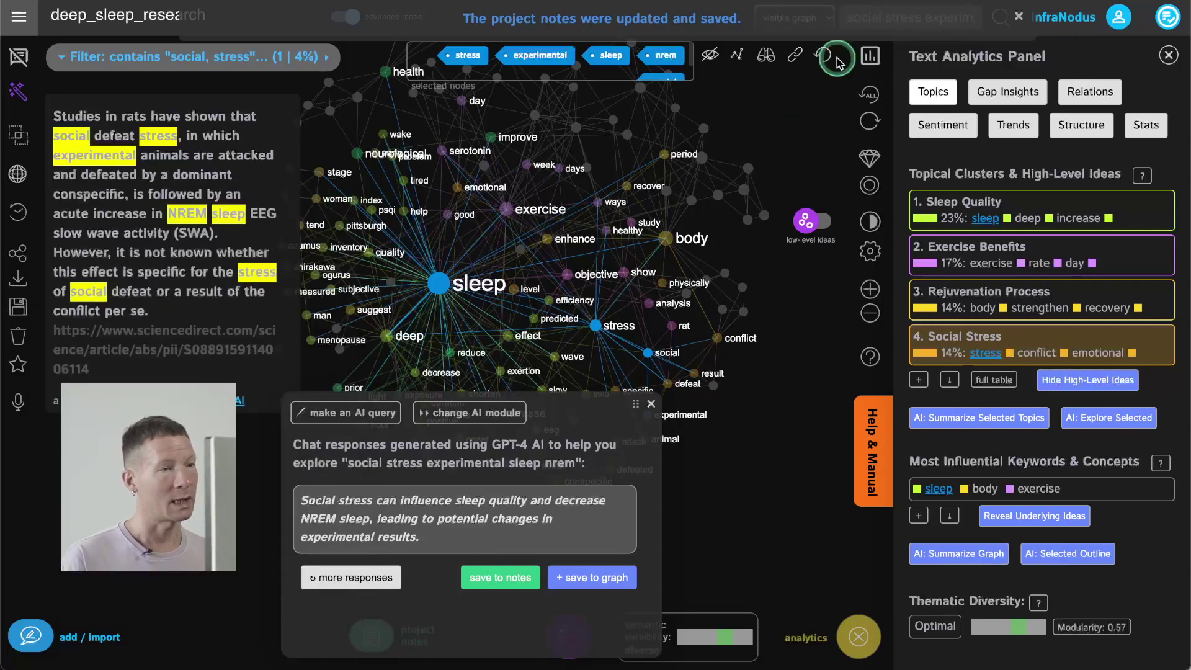
Deselect all concepts, close the gap advice, hide the statements list and zoom out on the network.
click(814, 70)
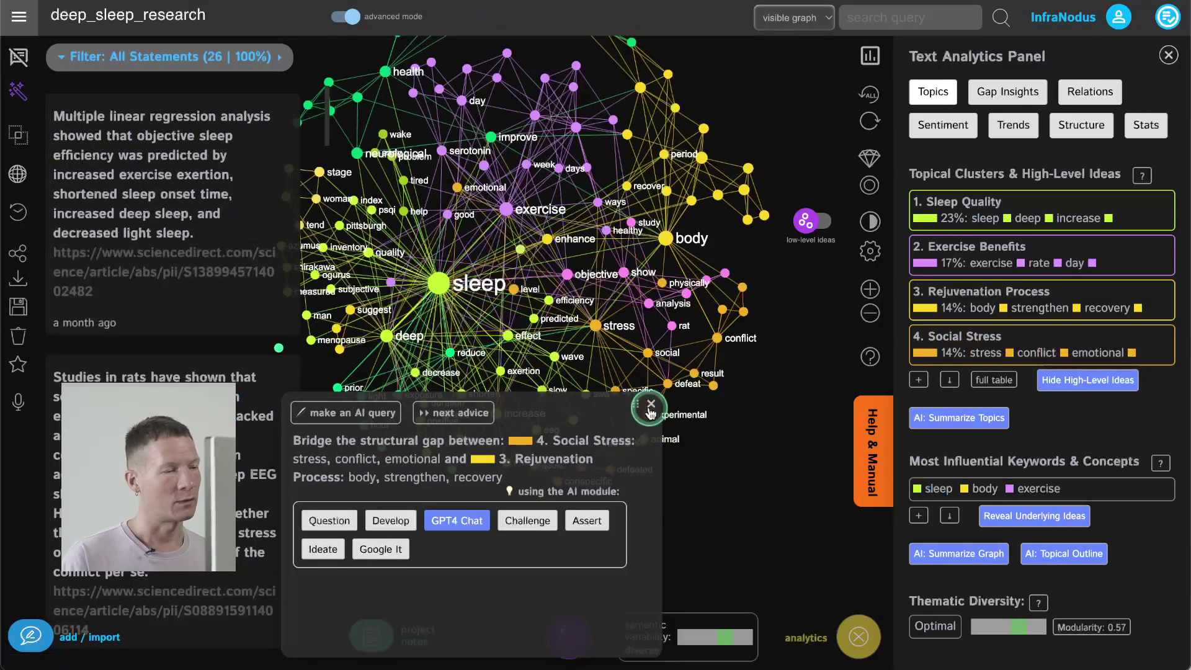
click(699, 376)
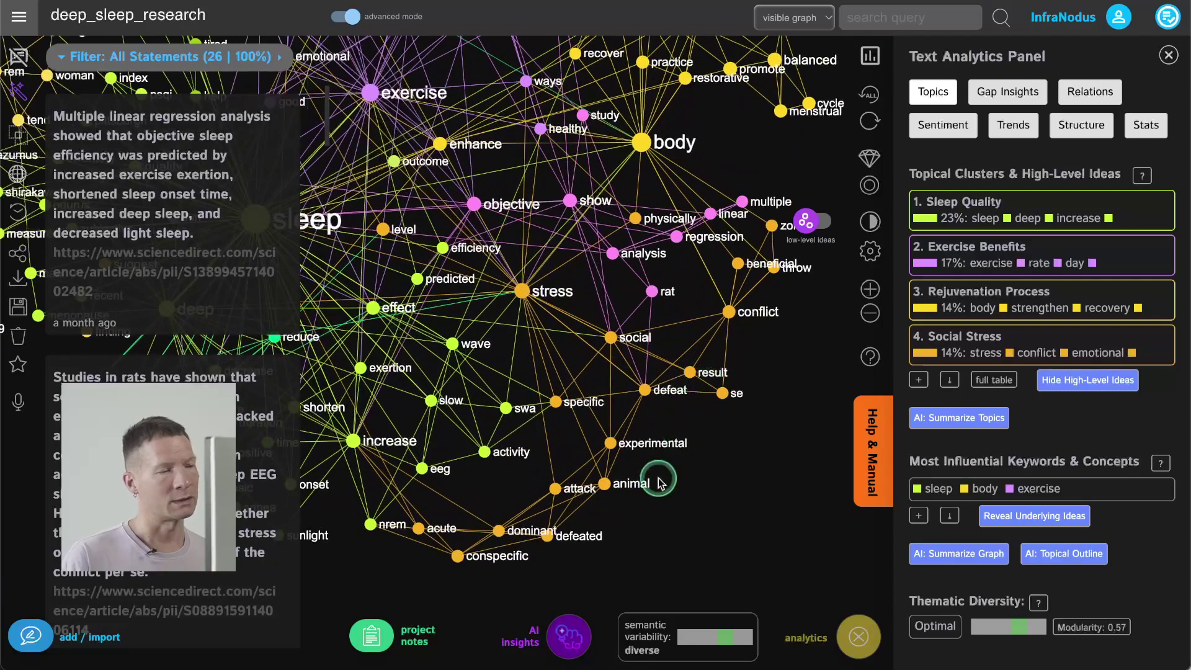
click(18, 57)
scroll(549, 344, down, 3)
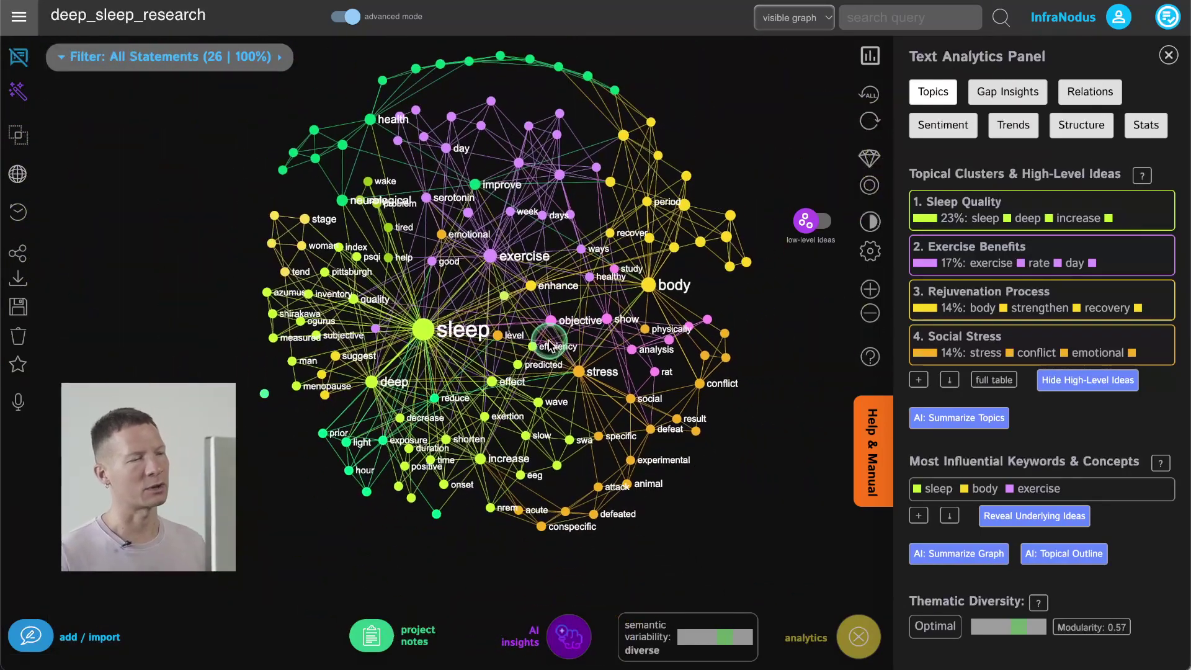